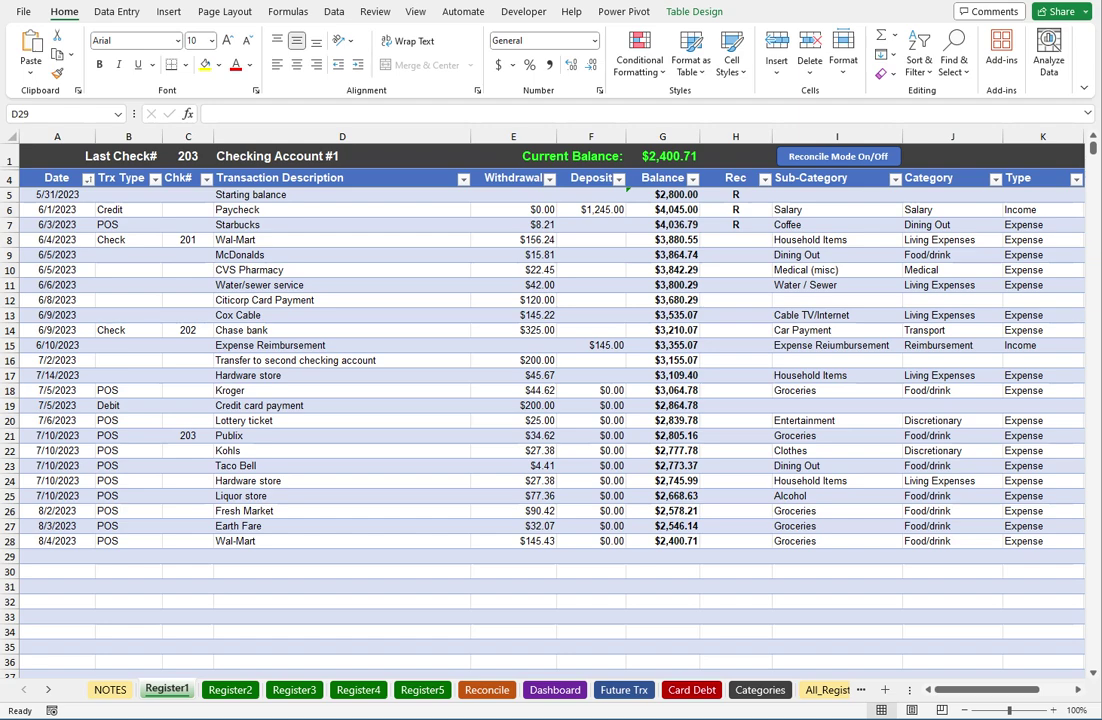
- Switch from Register1 to the Reconcile sheet, then to the Dashboard sheet
left_click(475, 695)
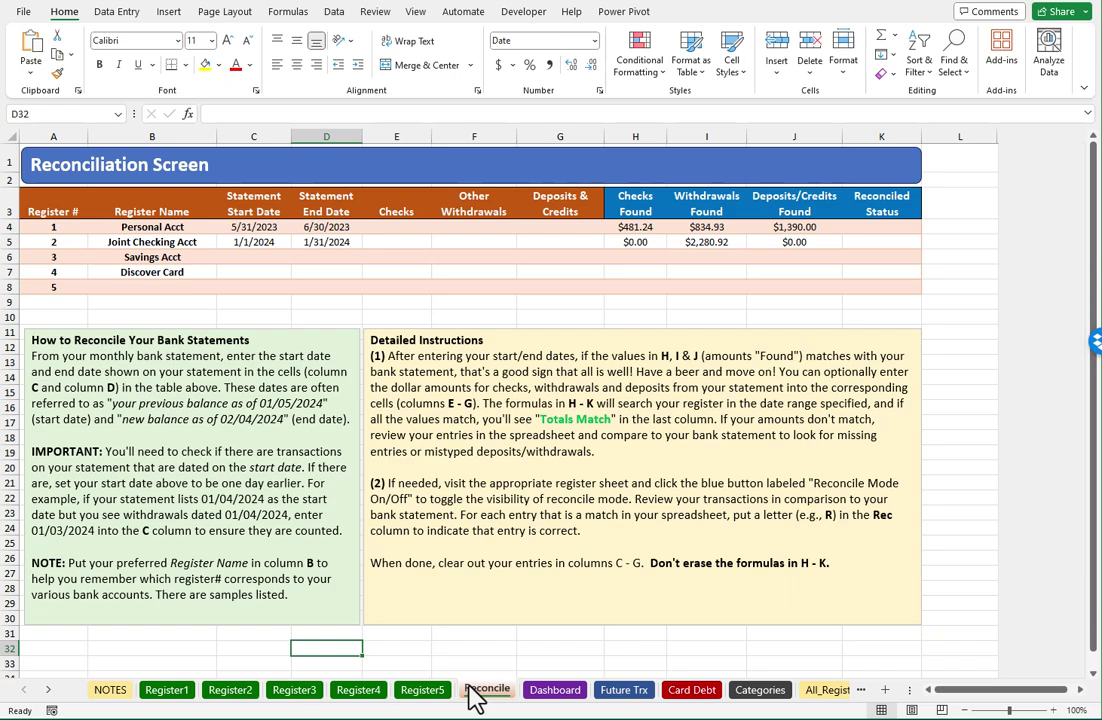
left_click(541, 694)
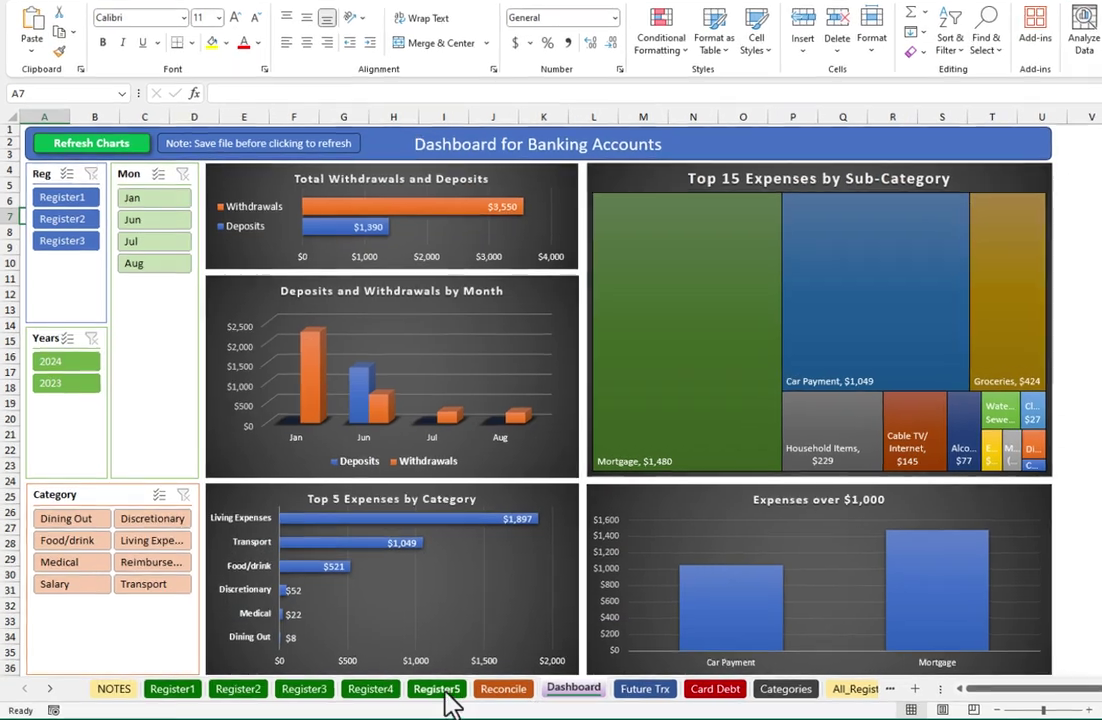
- Switch to the NOTES sheet and scroll down to its five resource links
left_click(422, 690)
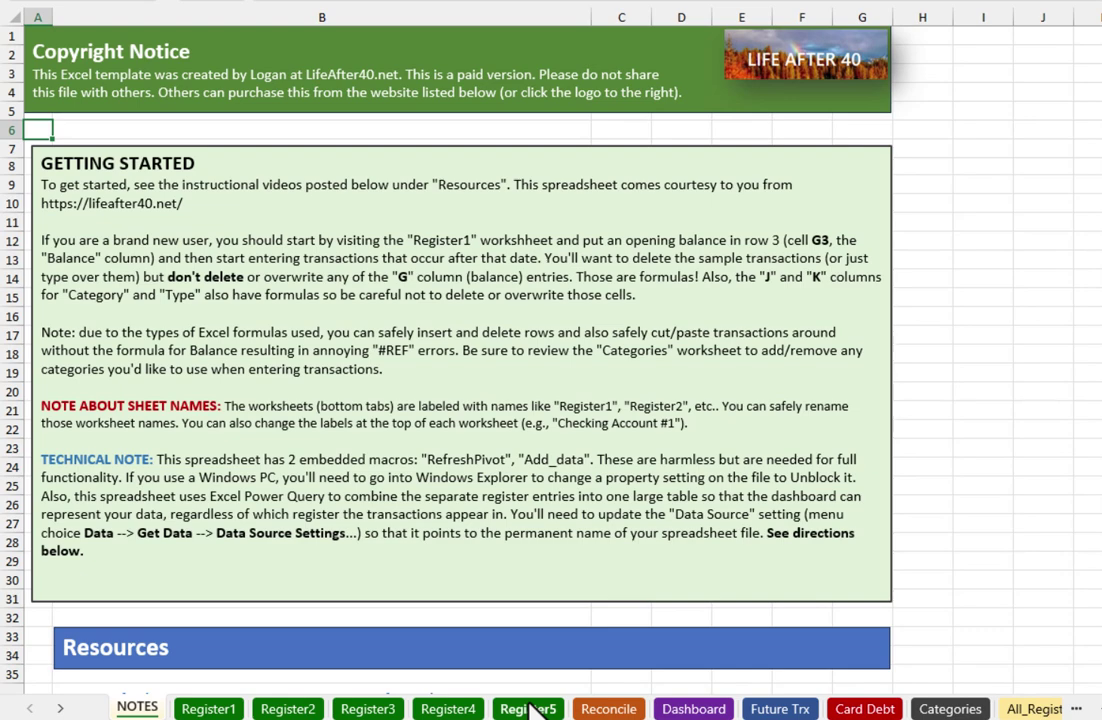
scroll(480, 555, "down", 4)
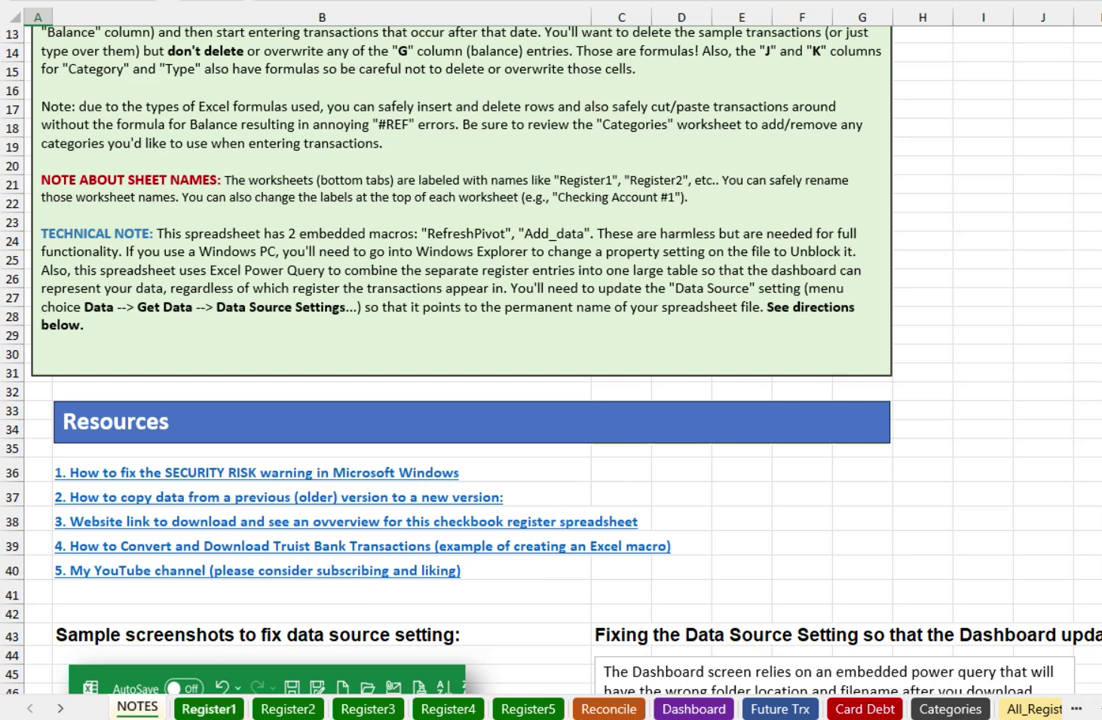
- Show Register1 with Checking Account #1's $2,400.71 current balance
left_click(208, 709)
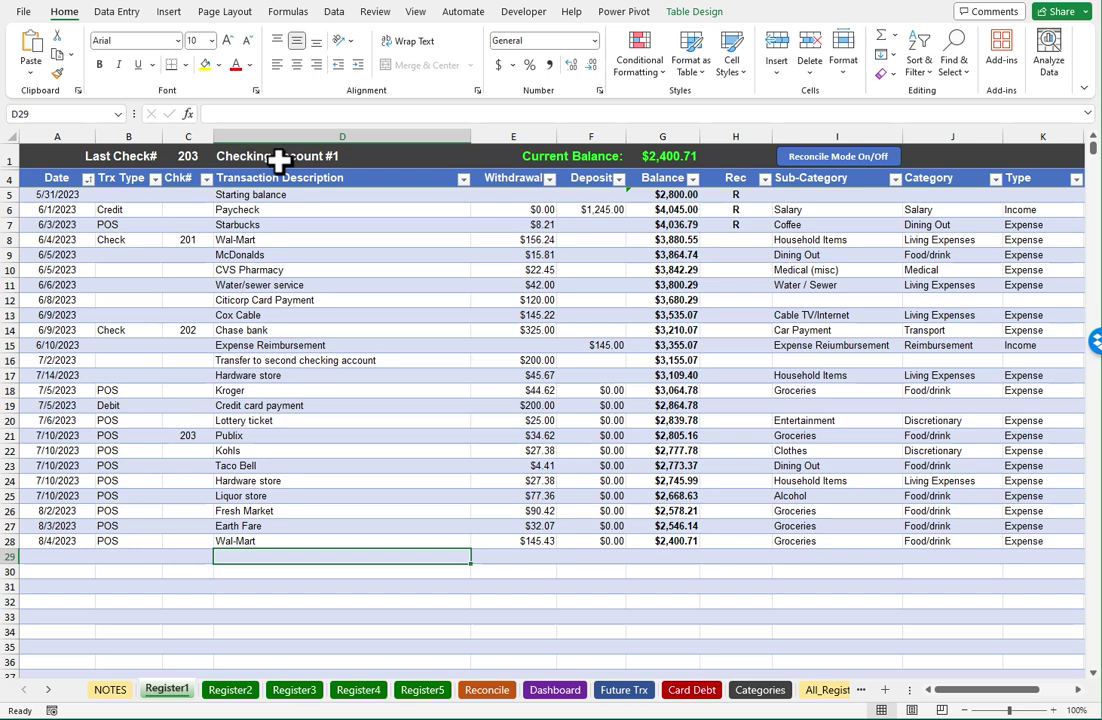
- Check the Reconcile sheet, then turn Reconcile Mode on in Register1 for 05/31/2023–06/30/2023
left_click(495, 696)
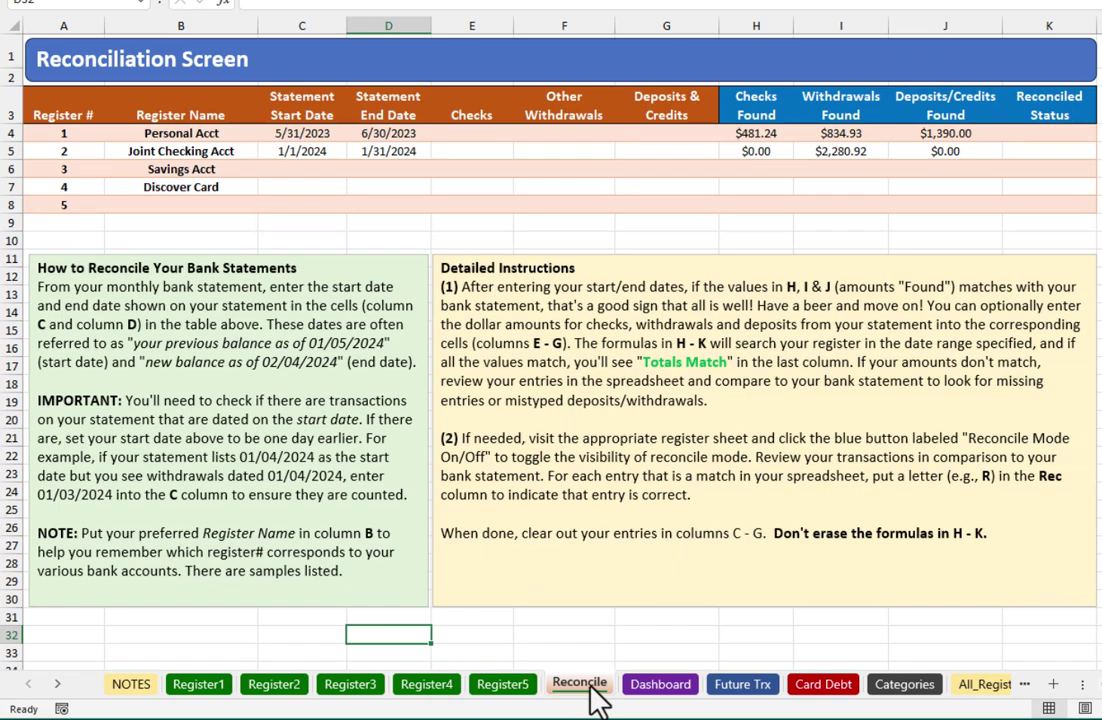
left_click(212, 692)
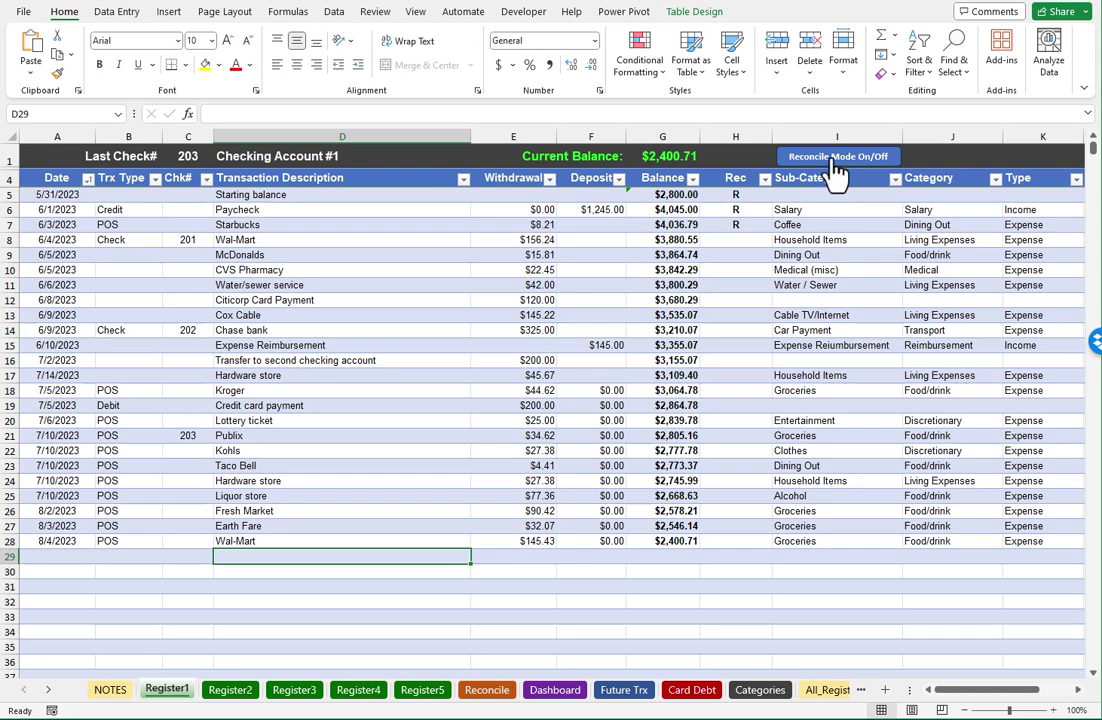
left_click(832, 158)
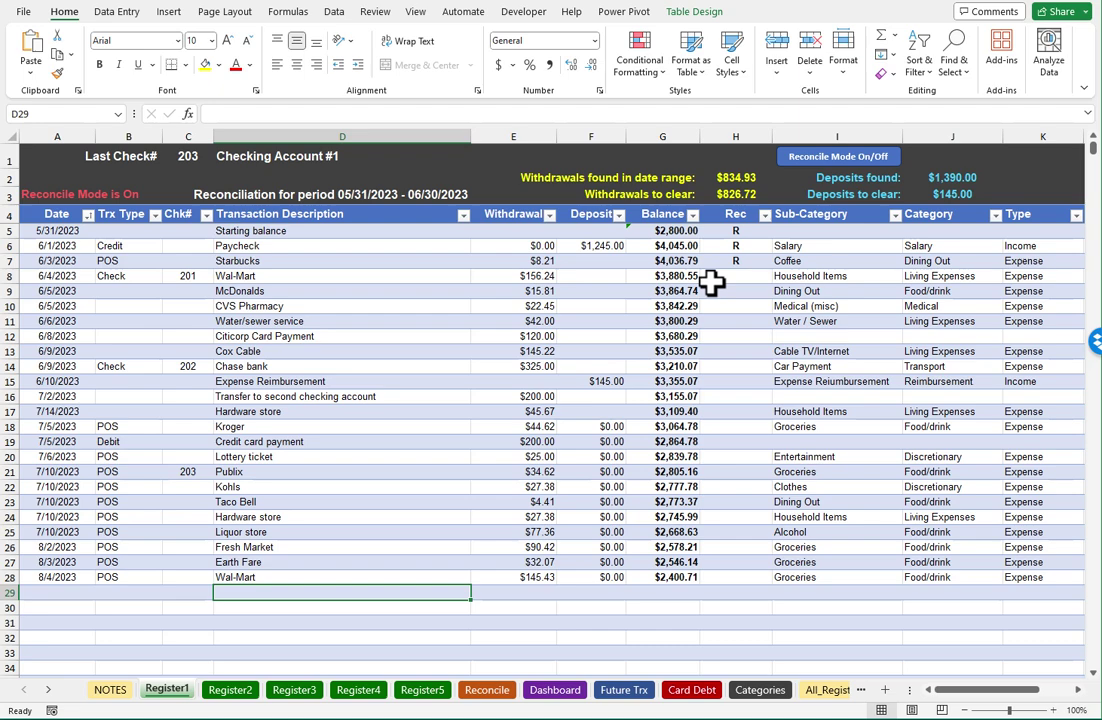
- Review the Dashboard and Card Debt sheets, finishing on the Categories sheet
left_click(548, 694)
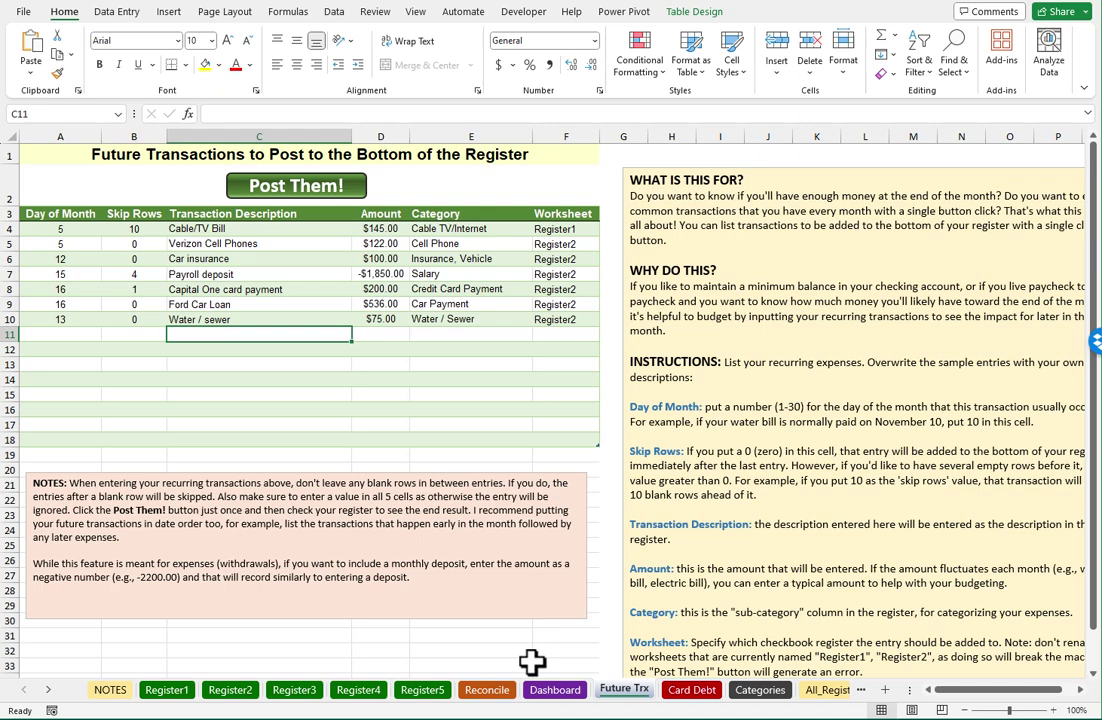
left_click(691, 690)
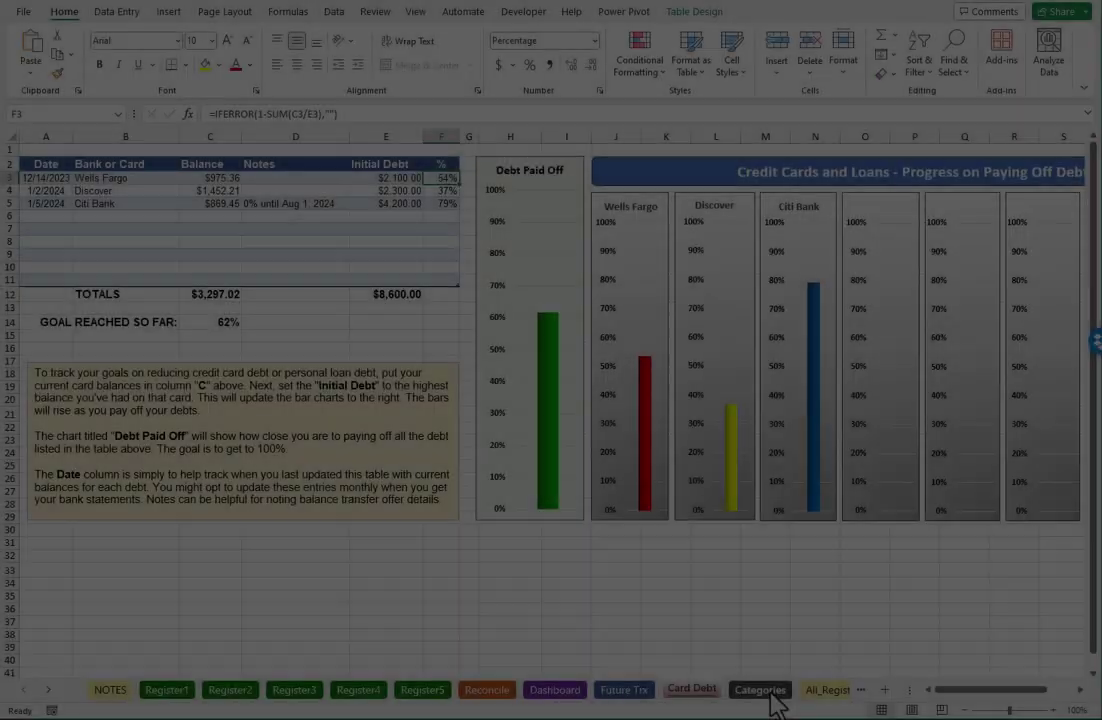
left_click(768, 693)
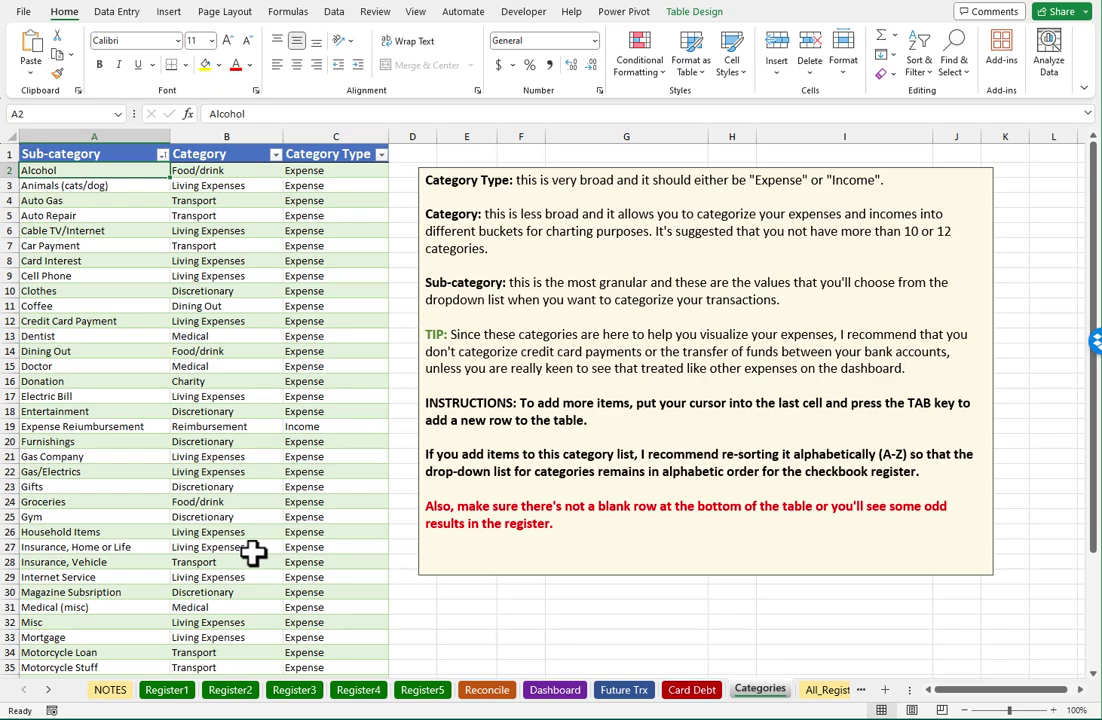
- Return to the Register1 sheet of Checking Account #1 transactions
left_click(166, 690)
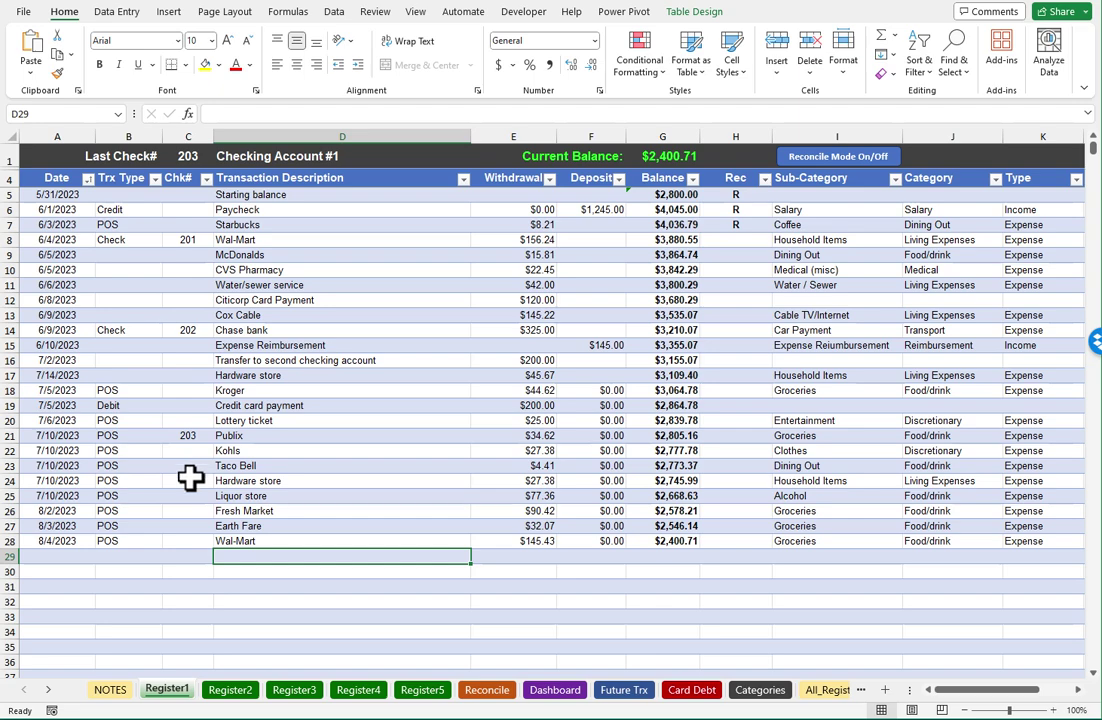
left_click(180, 556)
type("204")
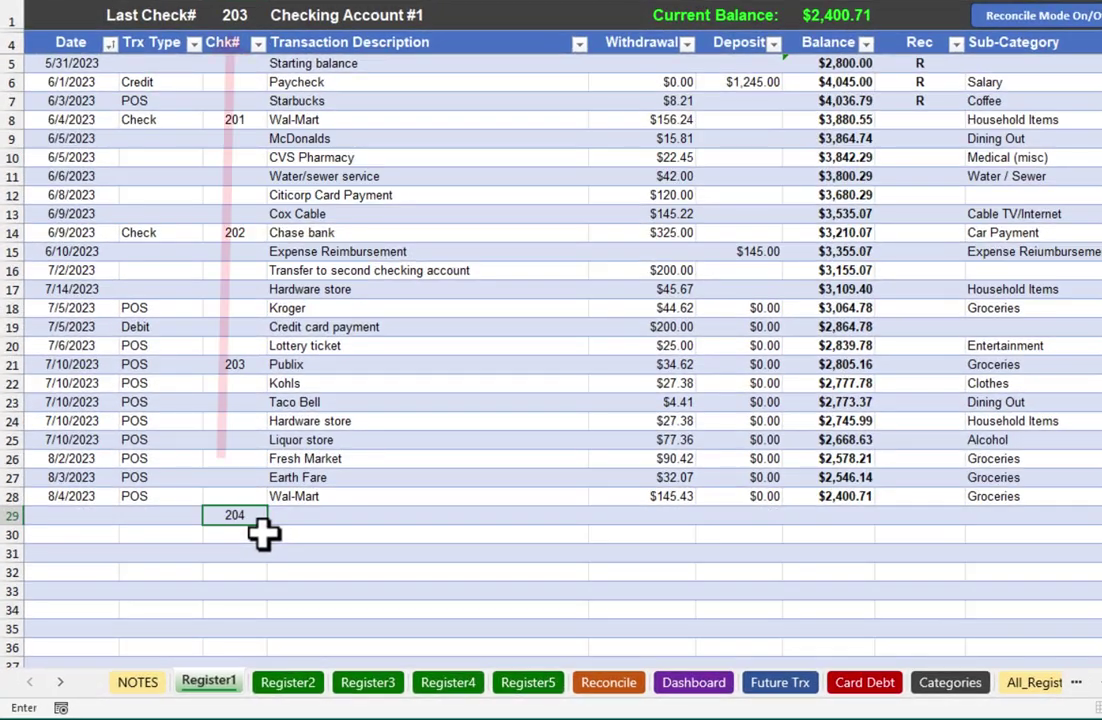
key("Return")
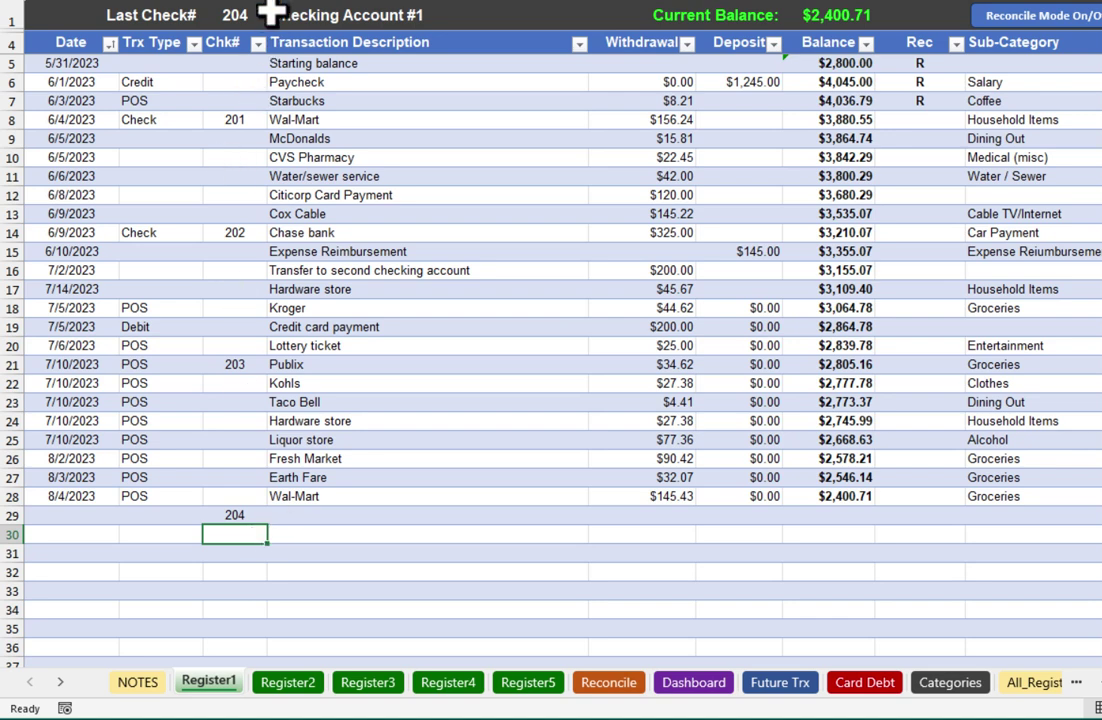
scroll(266, 160, "down", 4)
scroll(266, 160, "up", 4)
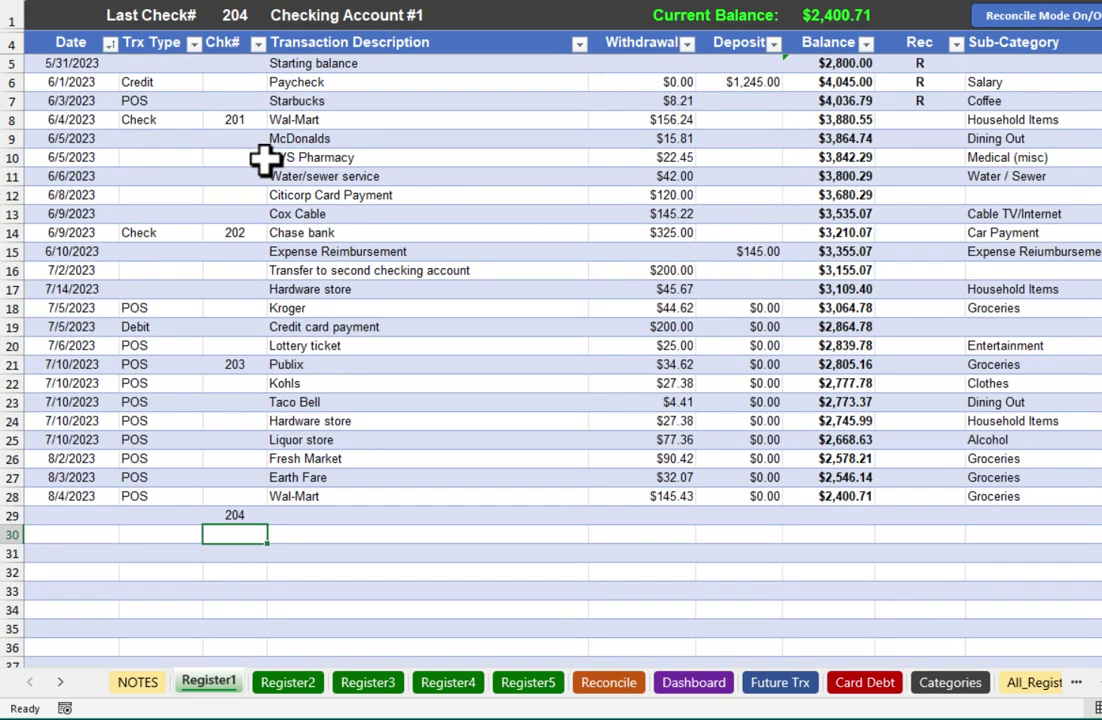
key("ctrl+z")
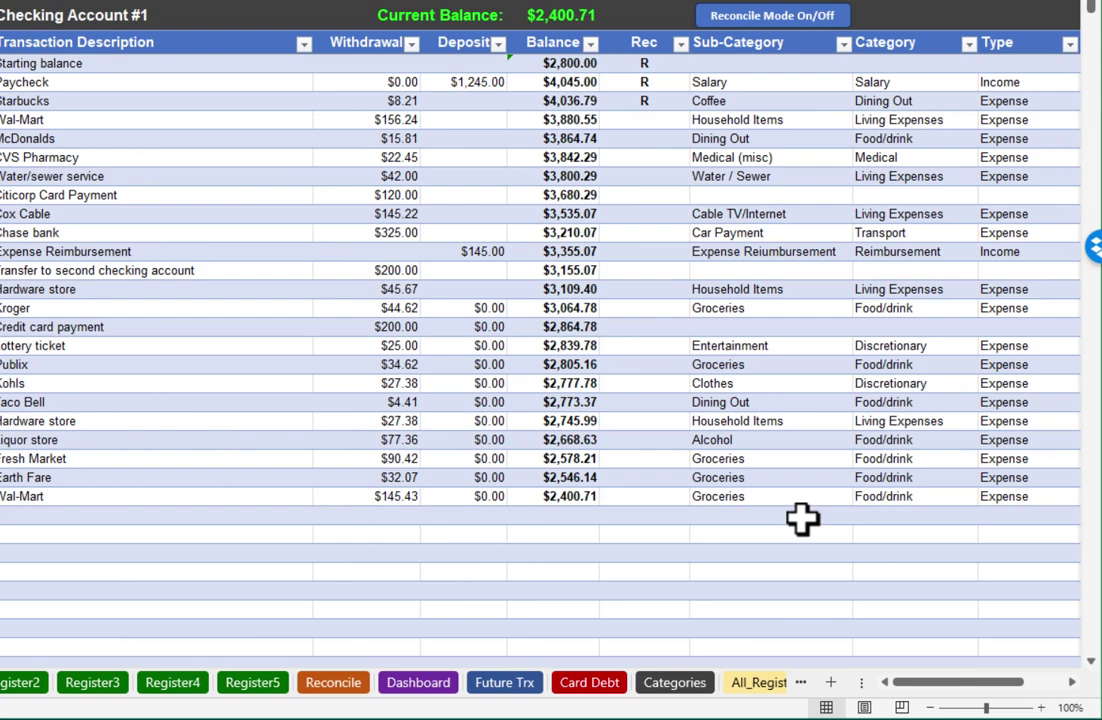
left_click(802, 518)
left_click(857, 515)
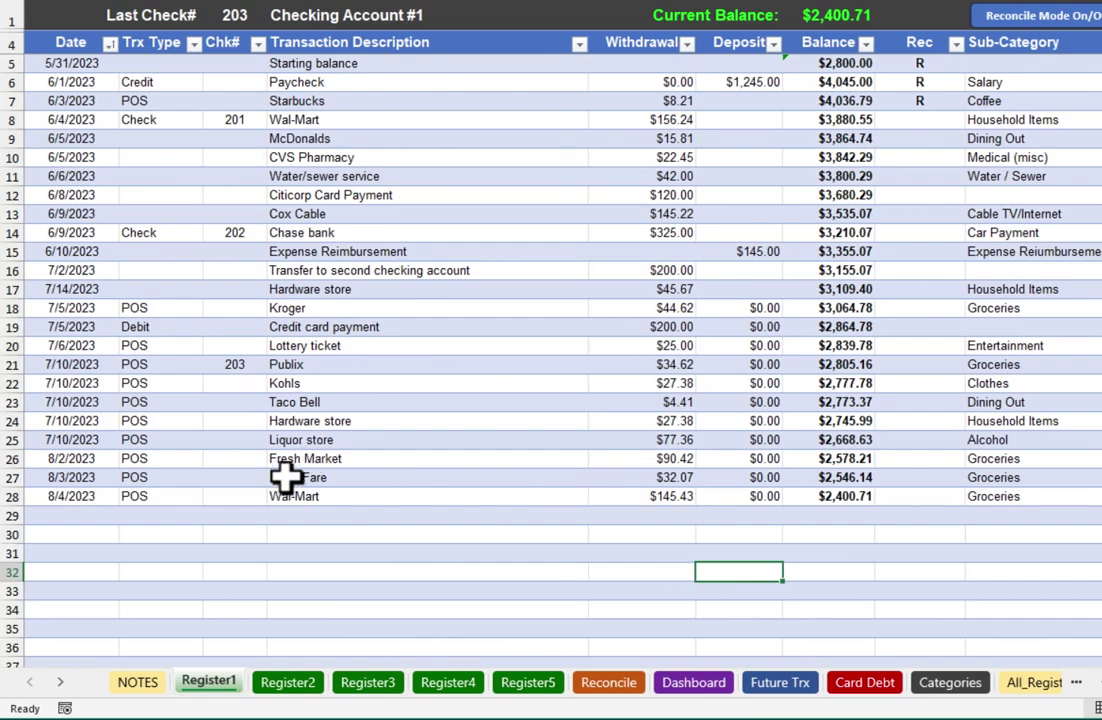
- Add an 8/5/2023 Petsmart withdrawal of $56.23 in row 29 of Register1
left_click(78, 513)
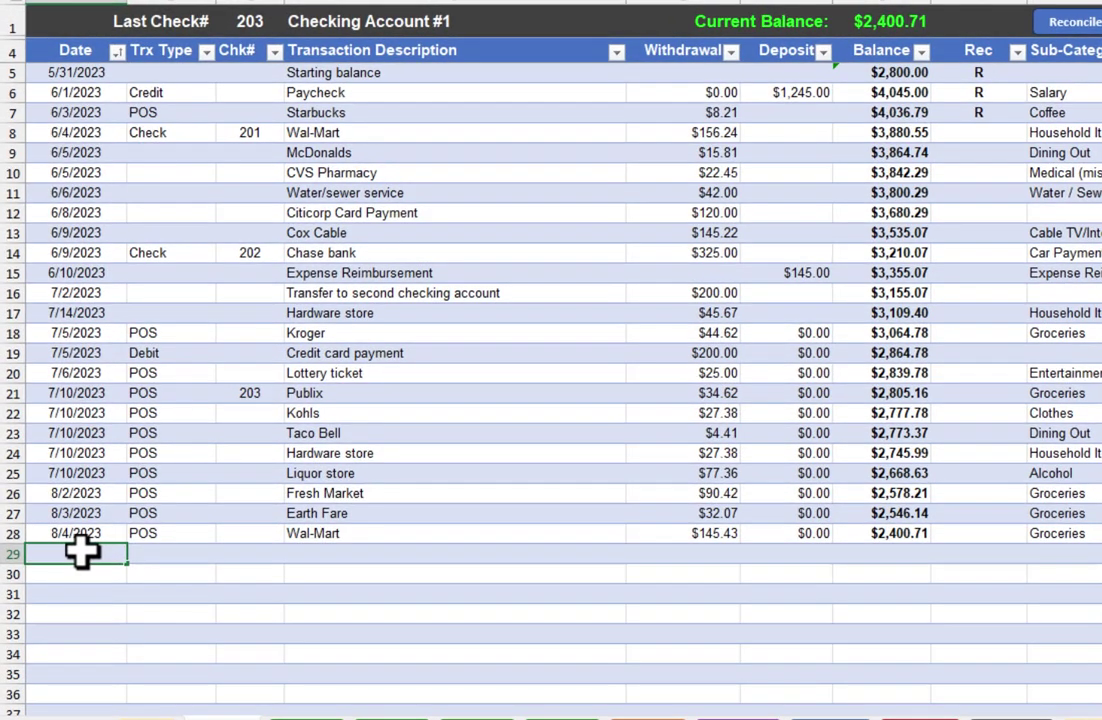
type("8/5/23")
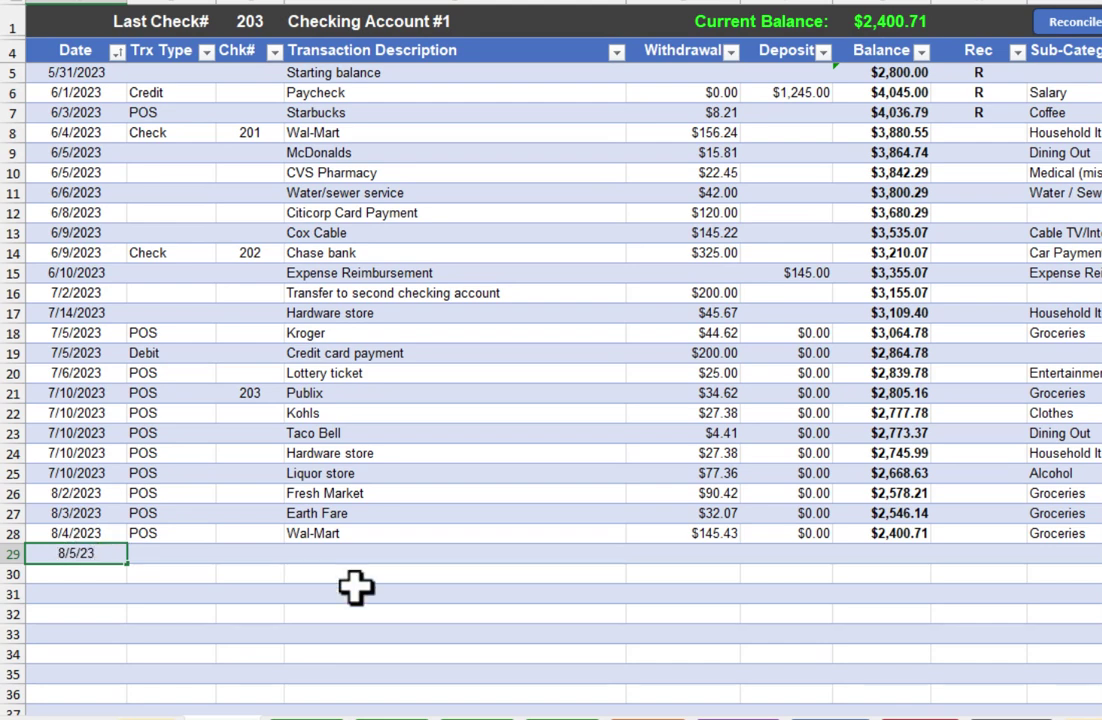
key("Return")
key("Up")
key("Tab")
key("Tab")
key("Tab")
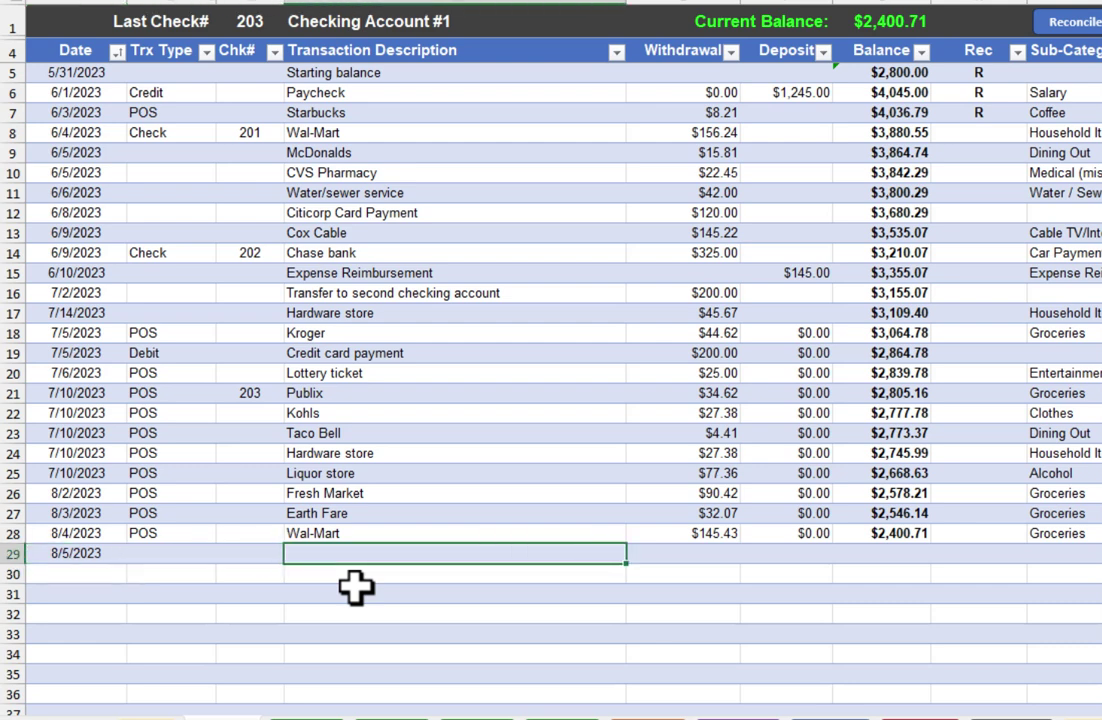
type("Petsmart")
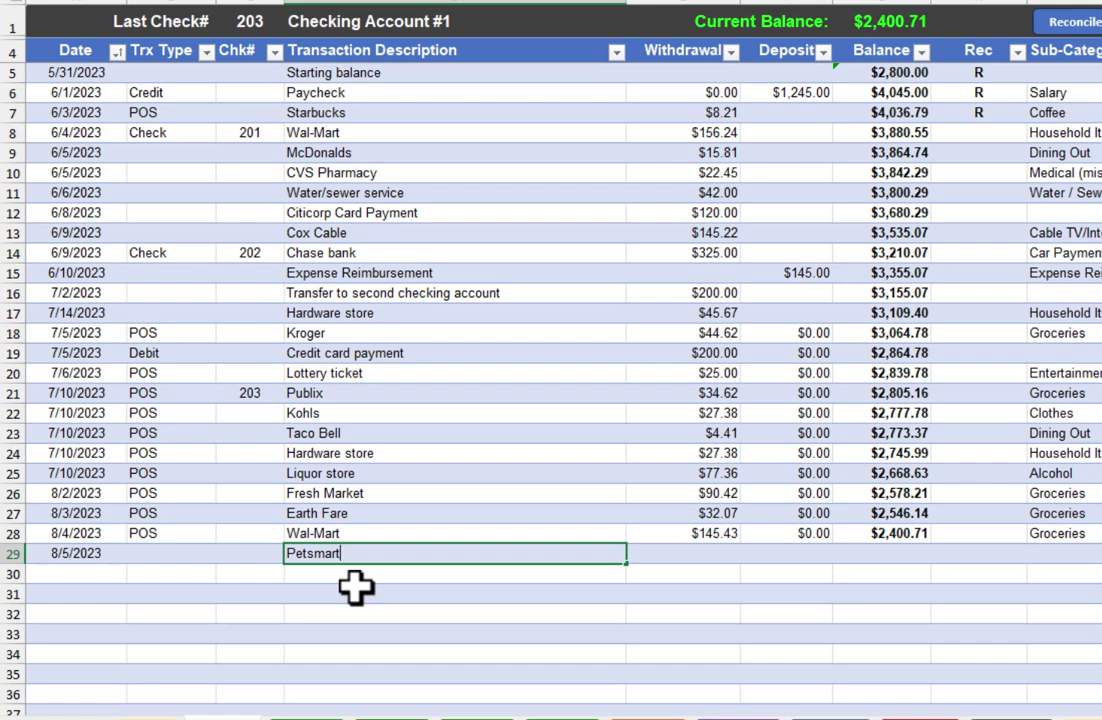
key("Tab")
type("56.23")
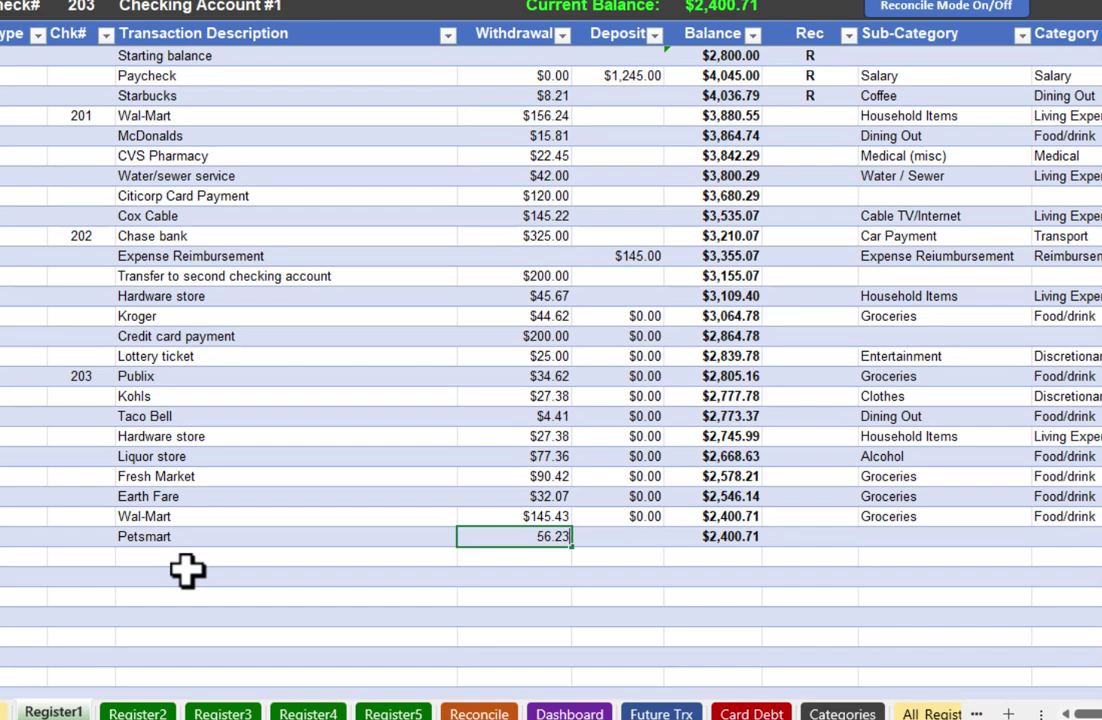
key("Tab")
key("Tab")
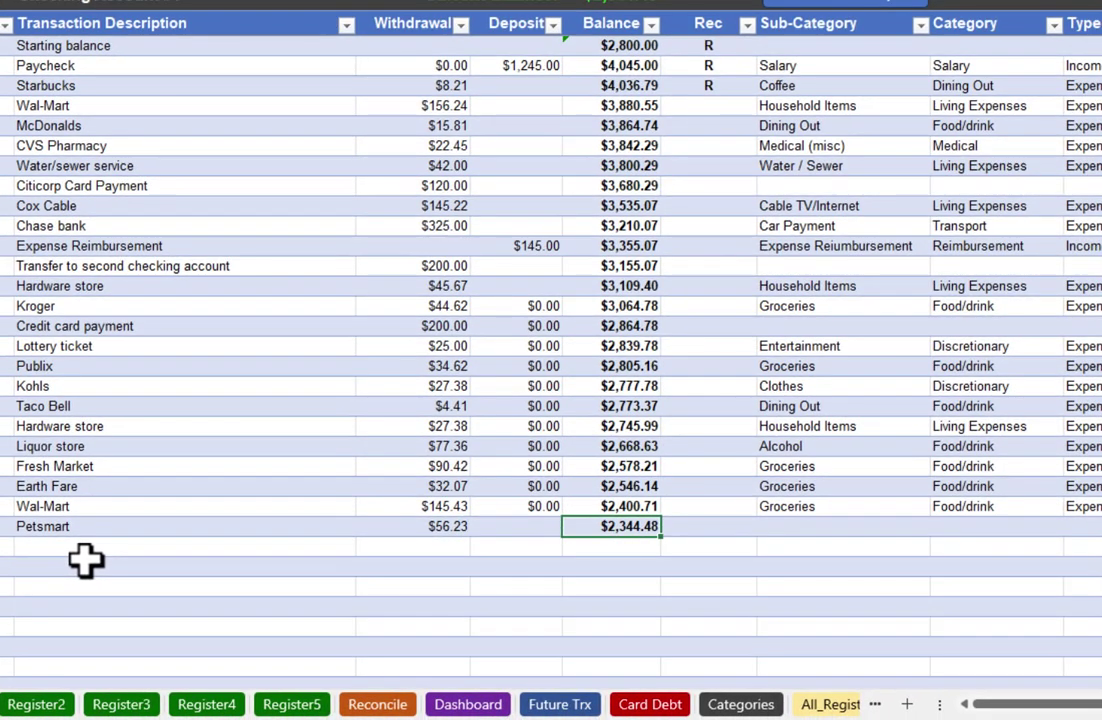
key("Tab")
key("Tab")
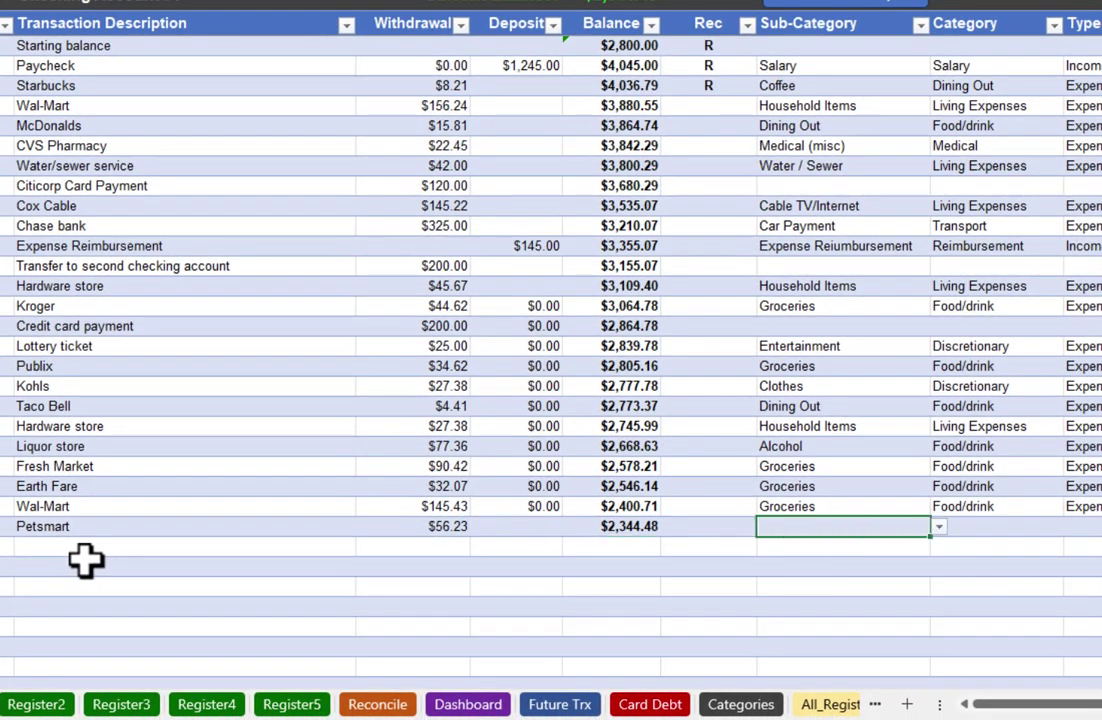
- Set the Petsmart transaction's sub-category to Animals (cats/dog)
left_click(939, 527)
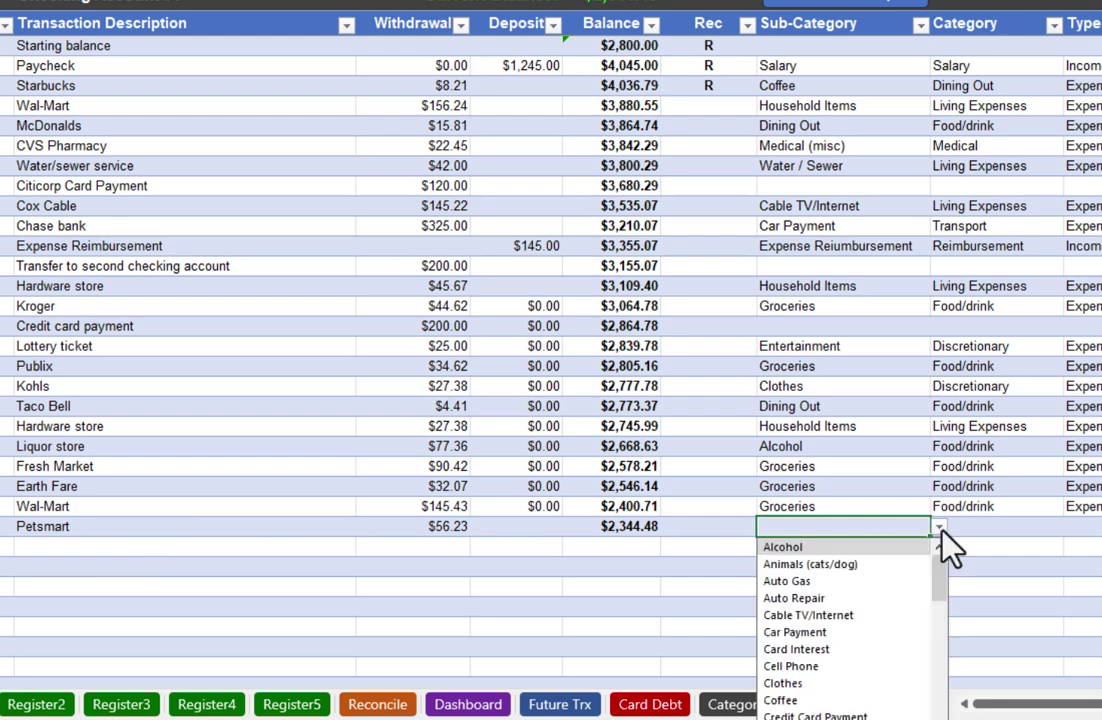
left_click(837, 567)
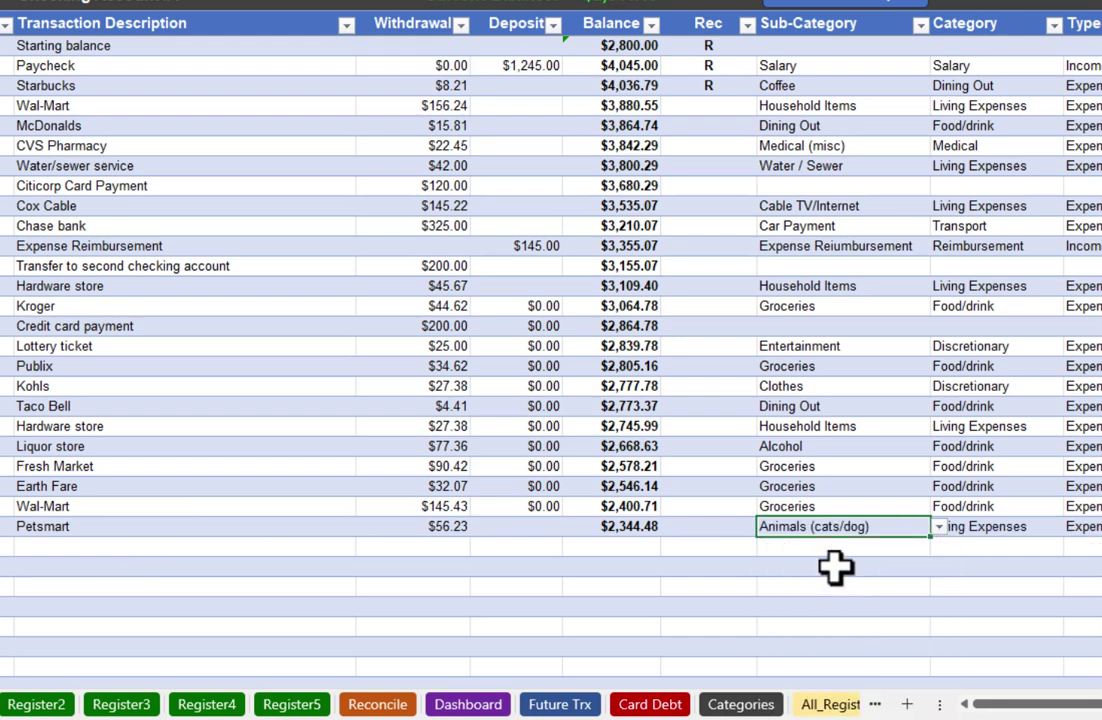
left_click_drag(835, 547, 826, 562)
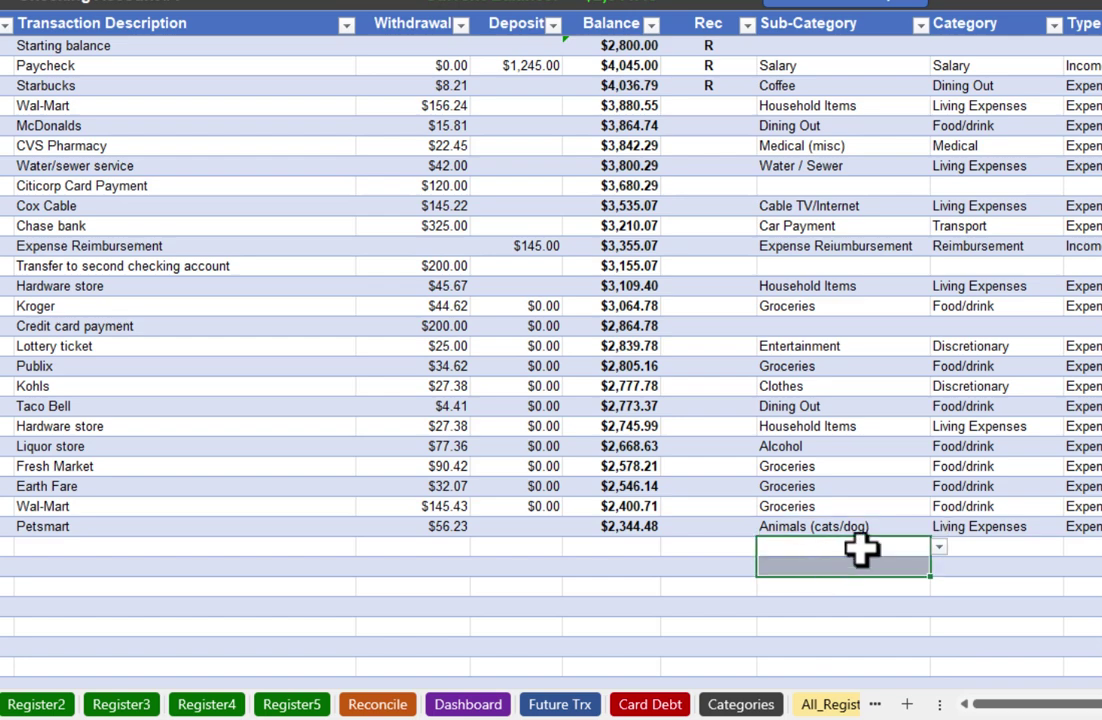
left_click(984, 568)
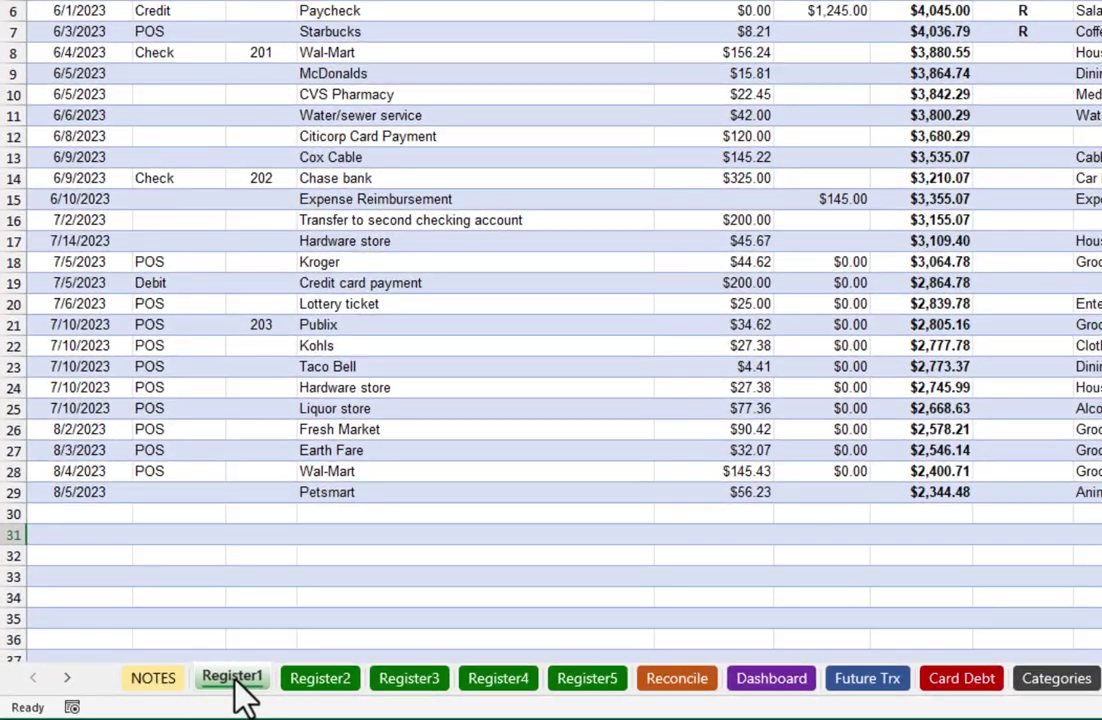
- Rename the Register1 sheet to Personal
right_click(180, 695)
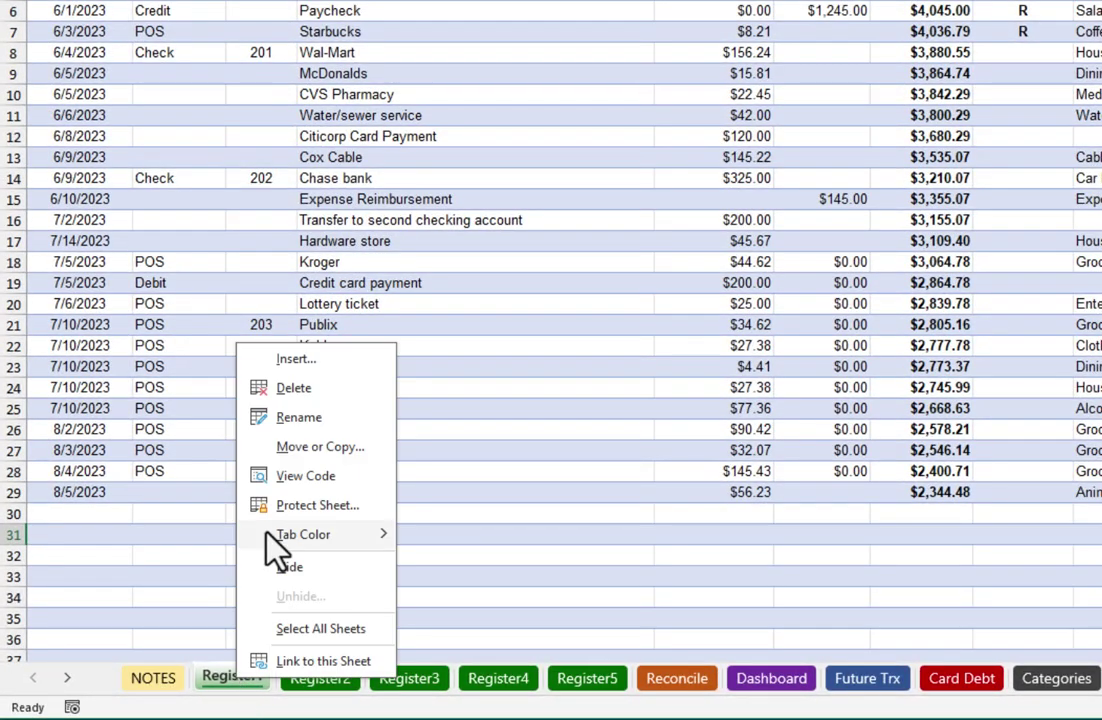
left_click(306, 422)
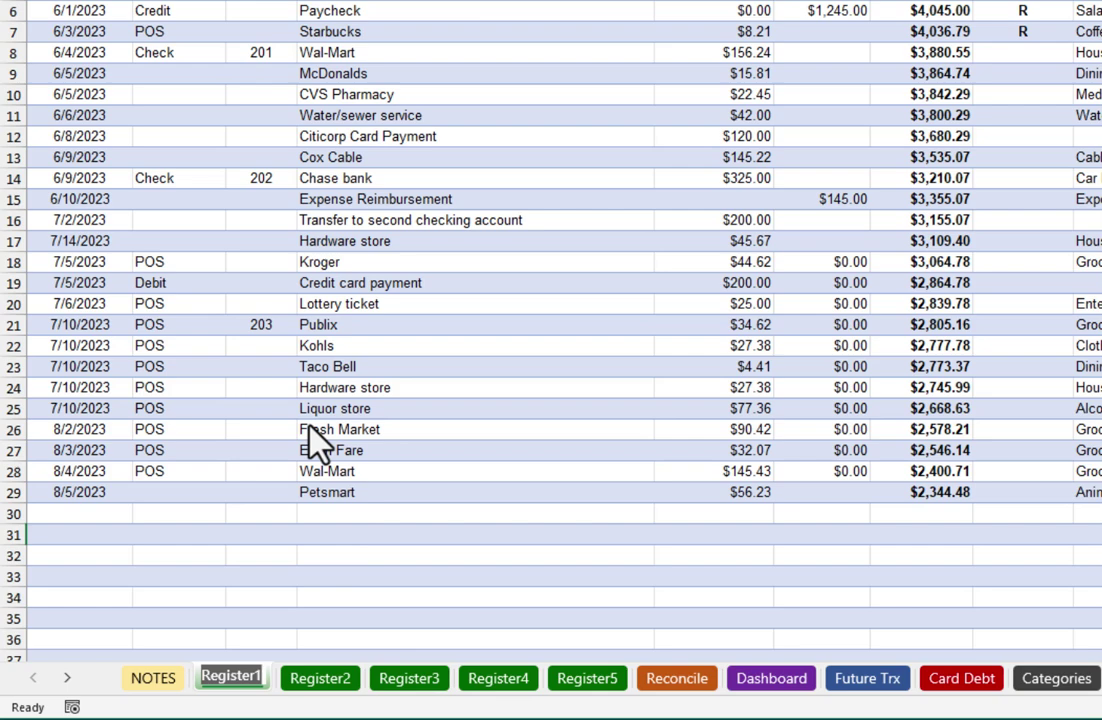
type("Personal")
key("Return")
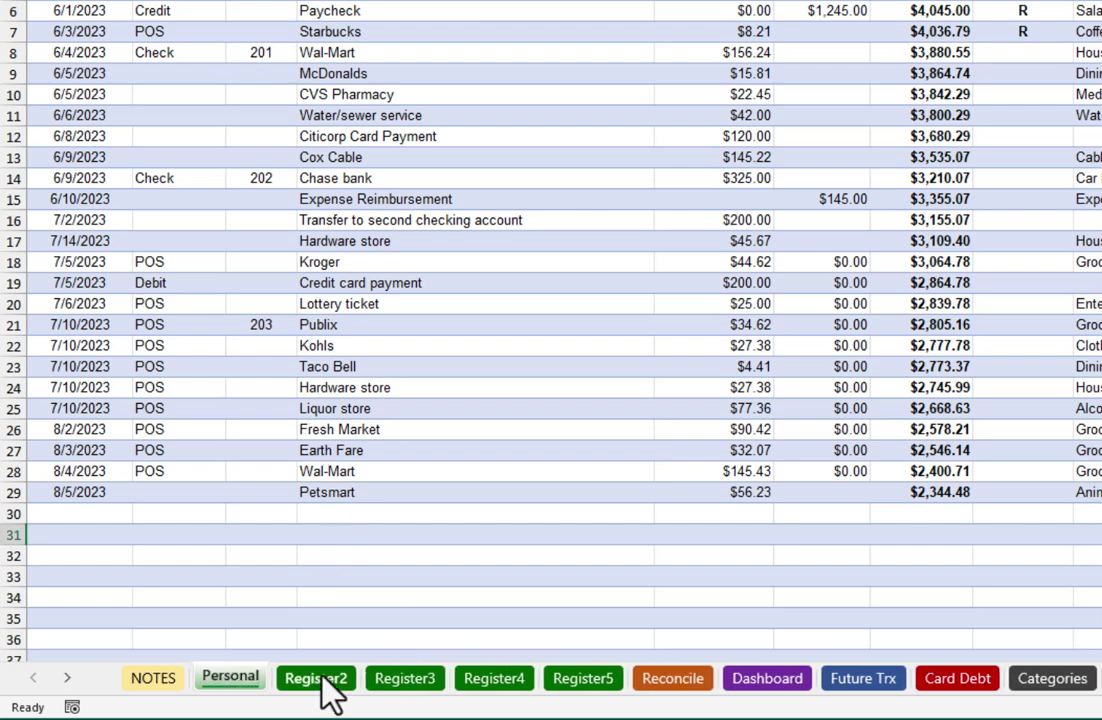
- Rename the Register2 sheet to Joint
right_click(320, 682)
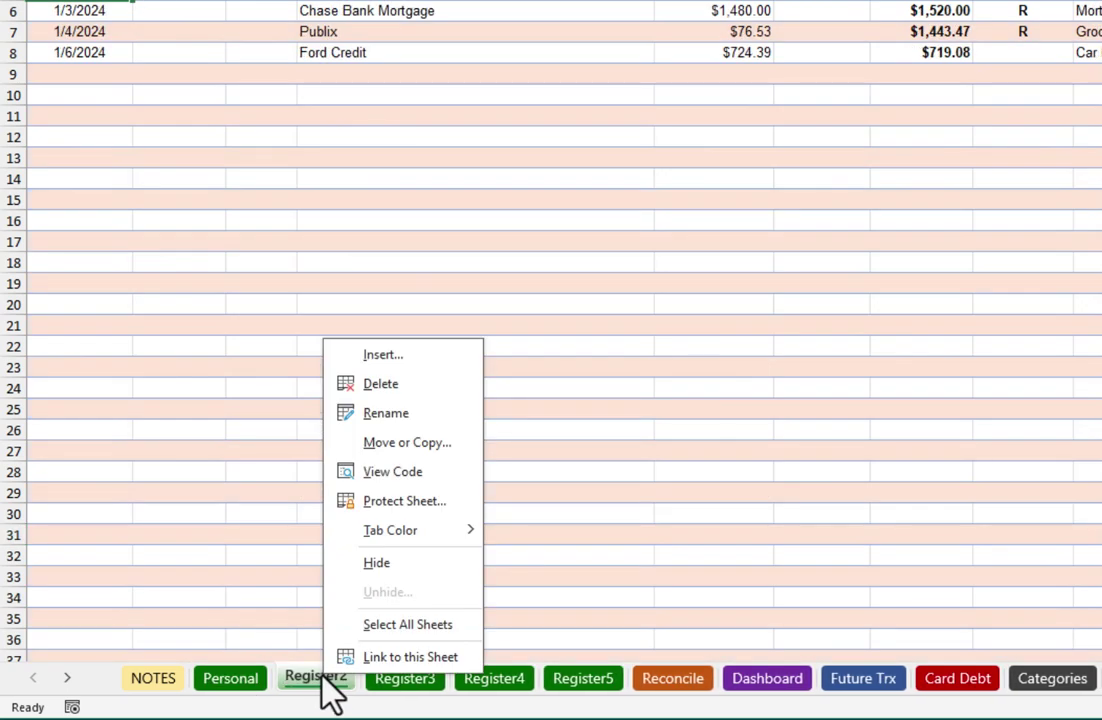
left_click(386, 414)
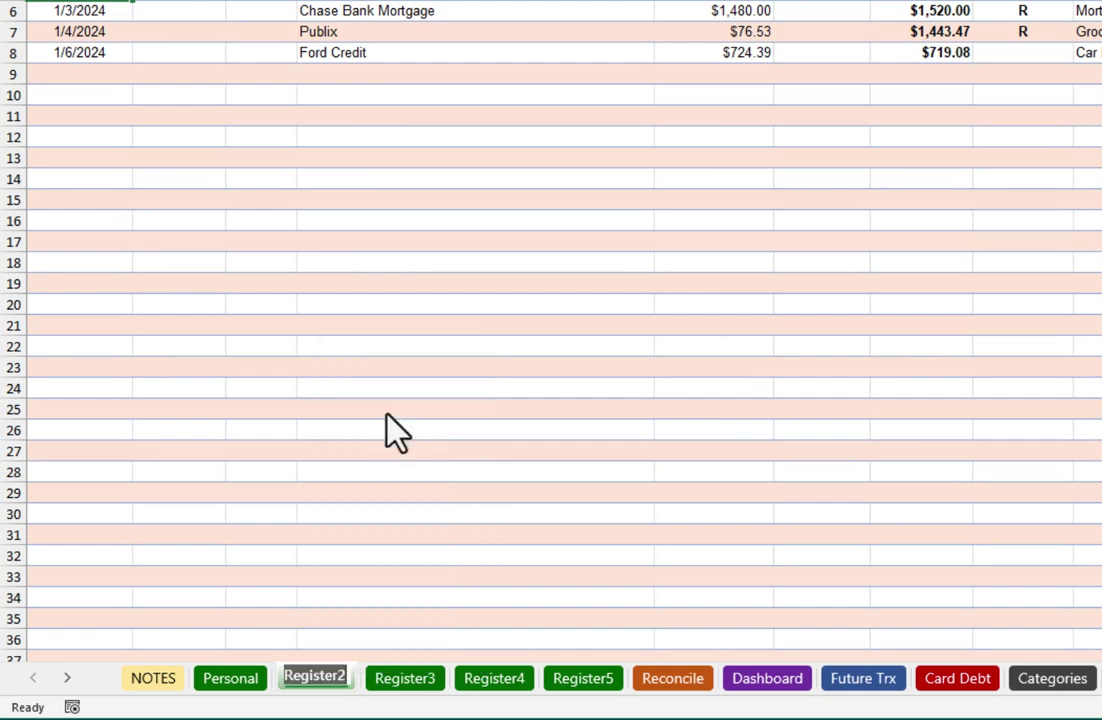
type("Joint")
key("Return")
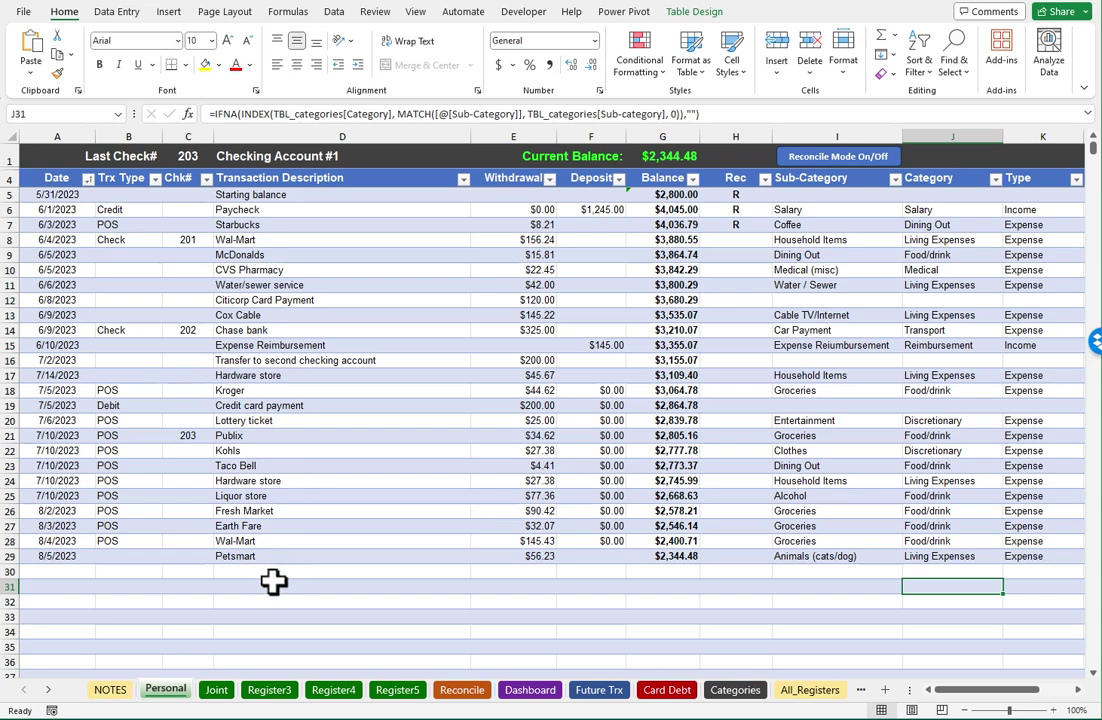
- Enter row 30 dated 8/6/2023 with description 'xx' and a $25.00 withdrawal
left_click(61, 572)
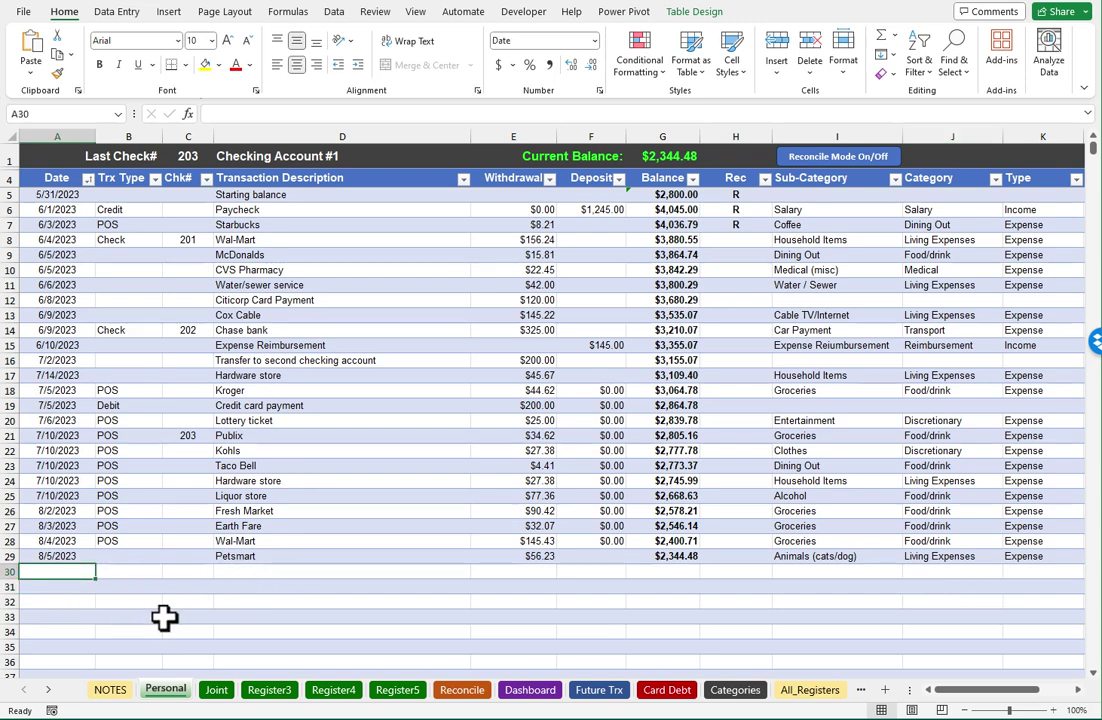
type("8/6/23")
key("Return")
key("Up")
key("Right")
key("Right")
key("Right")
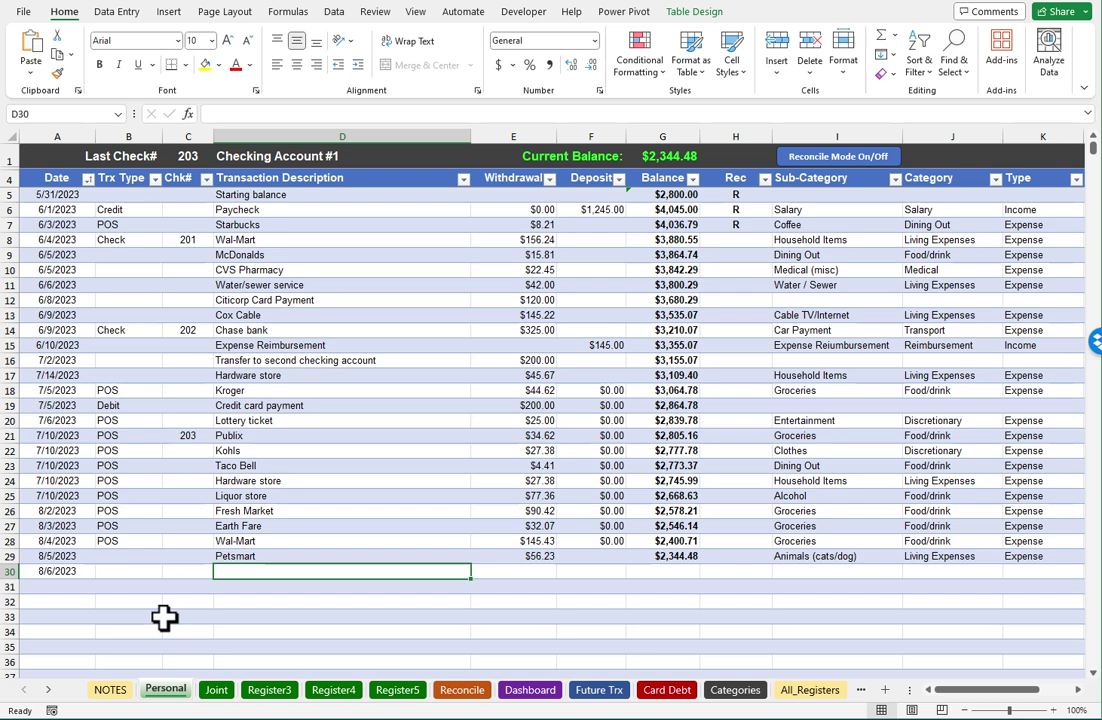
key("Right")
type("25")
key("Right")
key("Right")
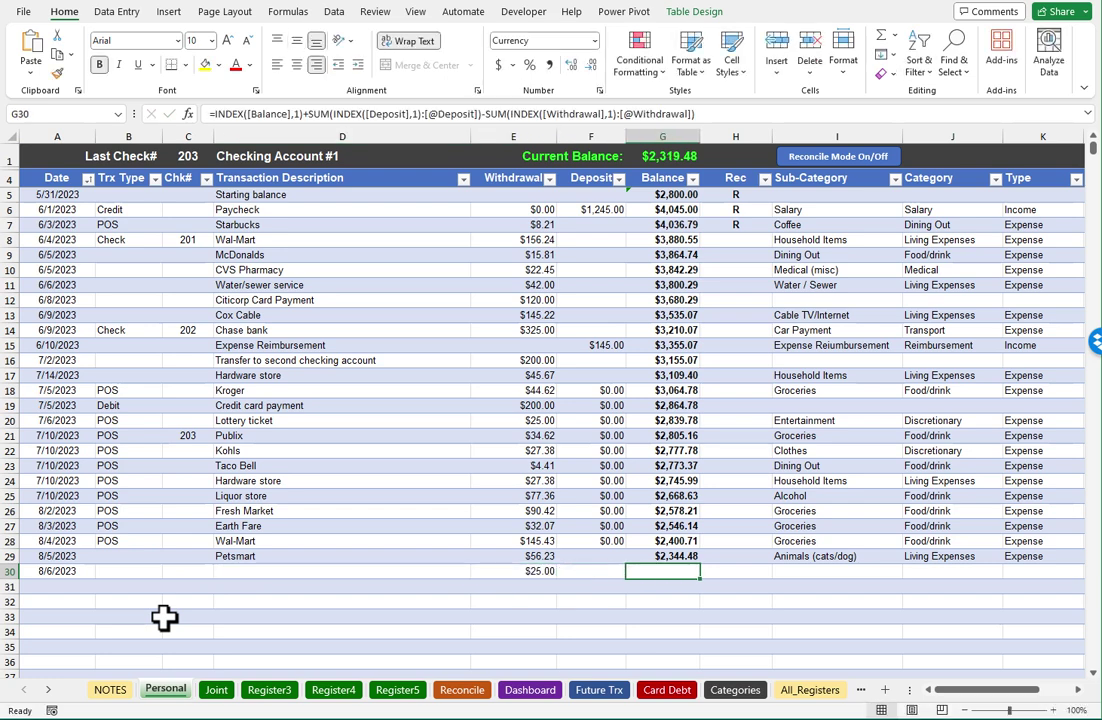
key("Left")
key("Left")
key("Left")
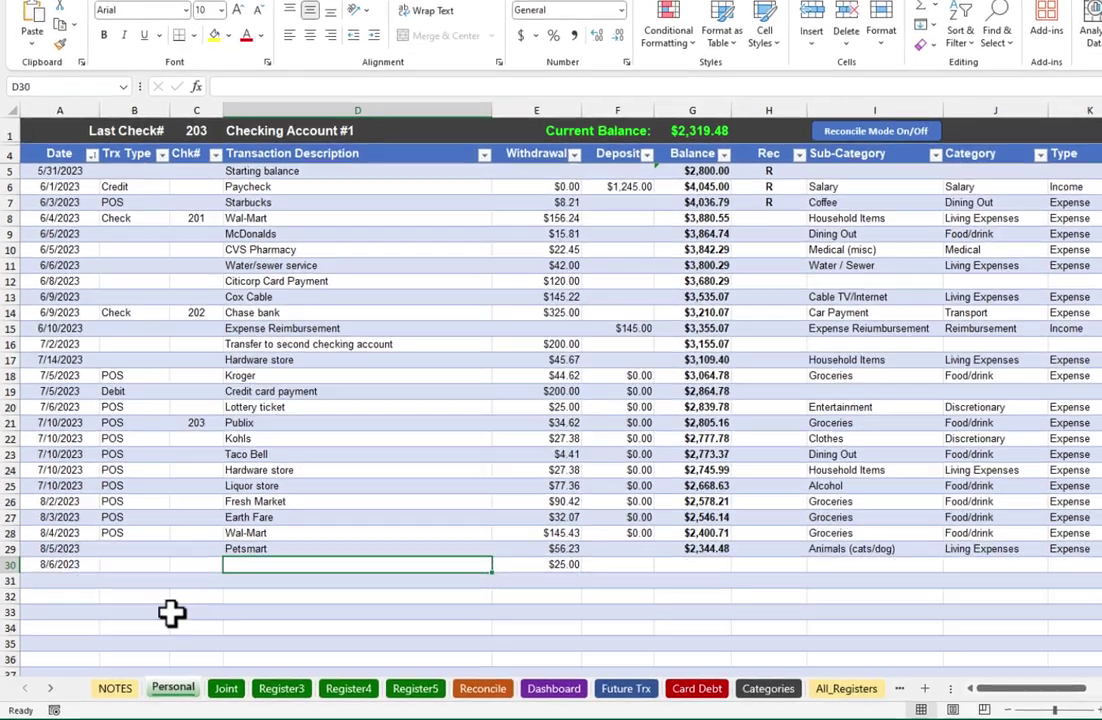
type("xx")
key("Return")
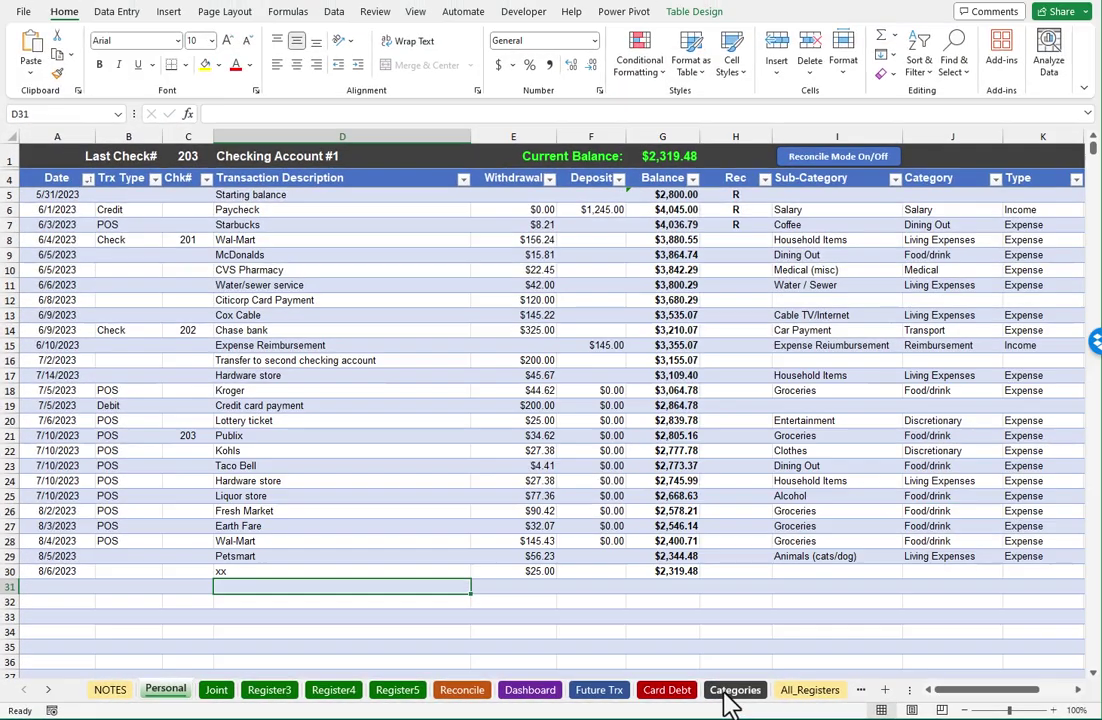
left_click(735, 690)
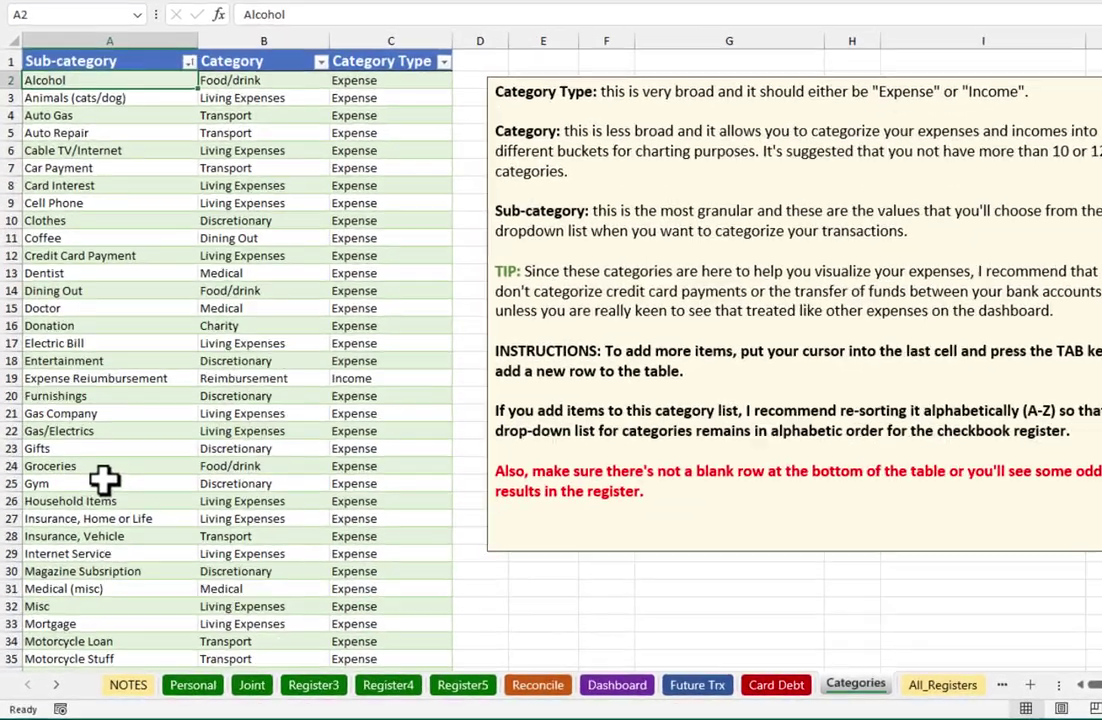
left_click(82, 509)
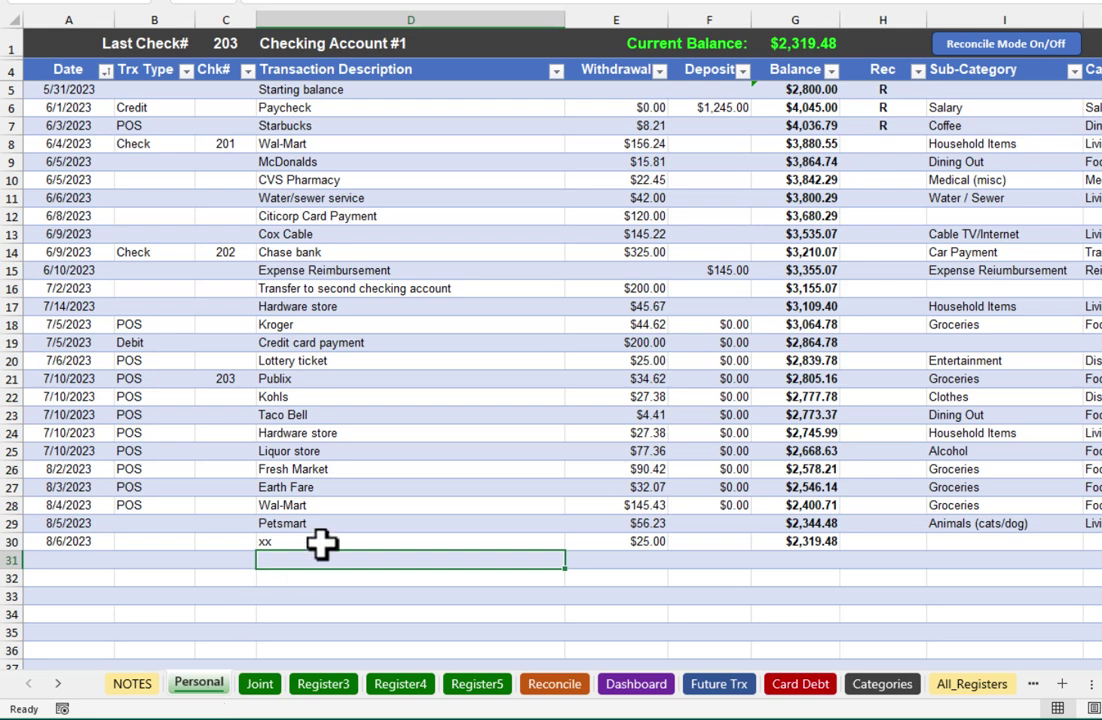
- Enter Mortgage with a $1,500.00 withdrawal in row 34
scroll(321, 543, "down", 2)
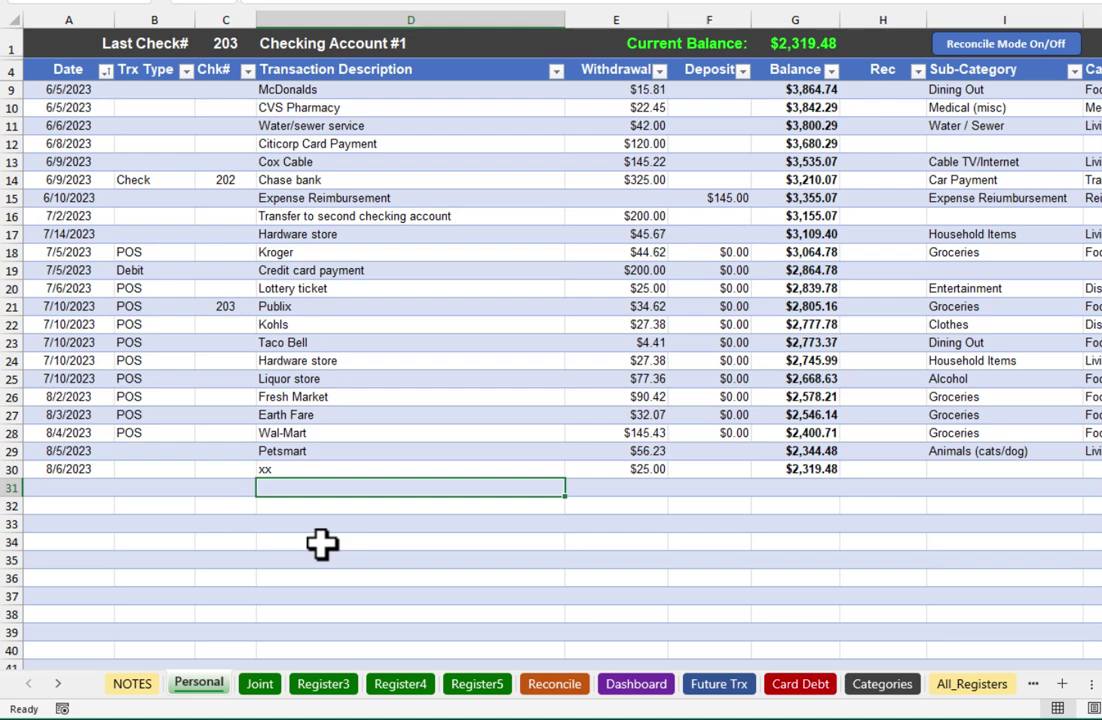
left_click(322, 543)
type("Mort")
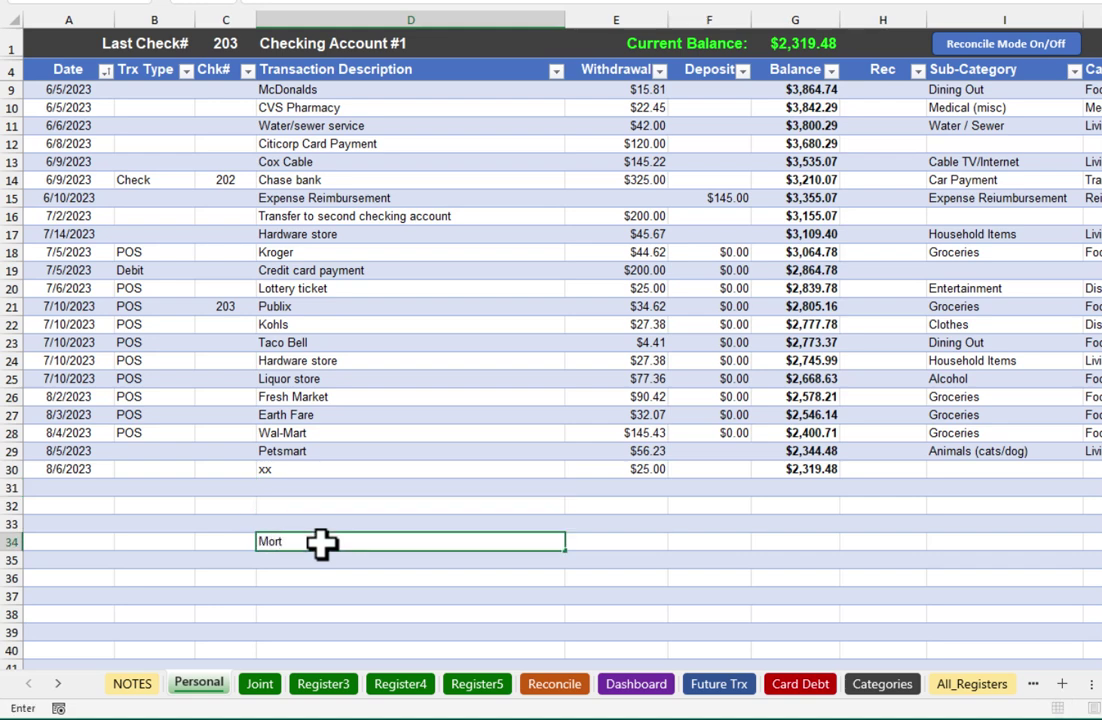
type("gage")
key("Tab")
type("1500")
key("Return")
- Add Water/sewer service at $75.00 and Car payment at $546.00 in rows 35–36
type("Water/sewer service")
key("Tab")
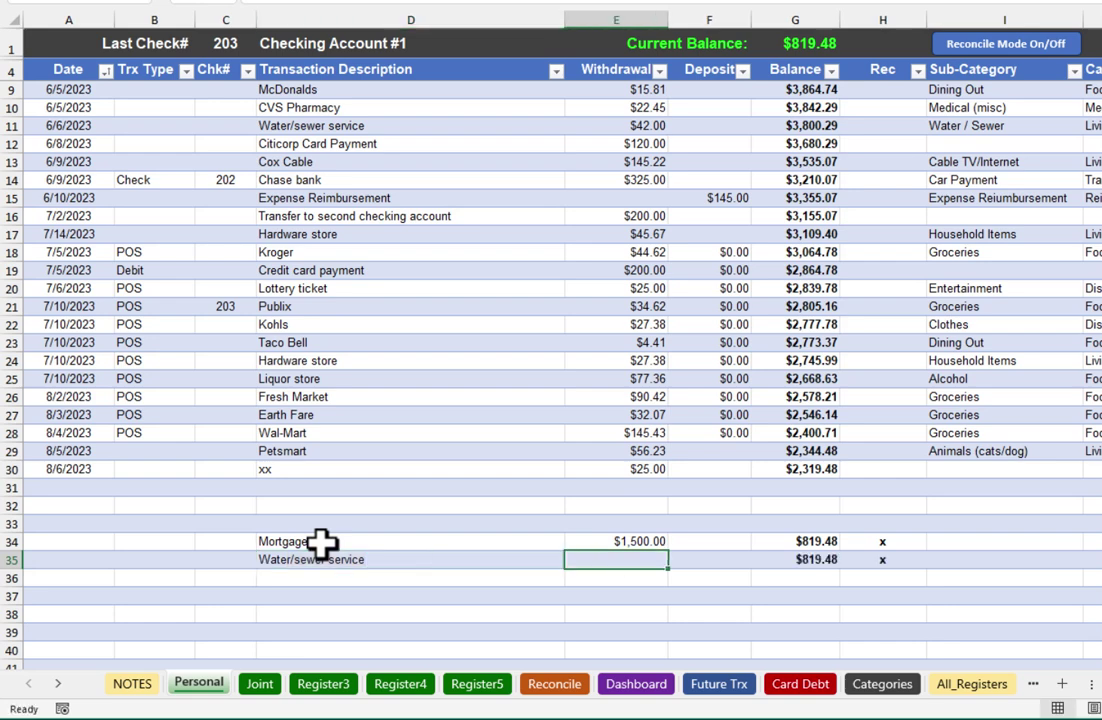
type("75")
key("Down")
key("Left")
type("Car payment")
key("Tab")
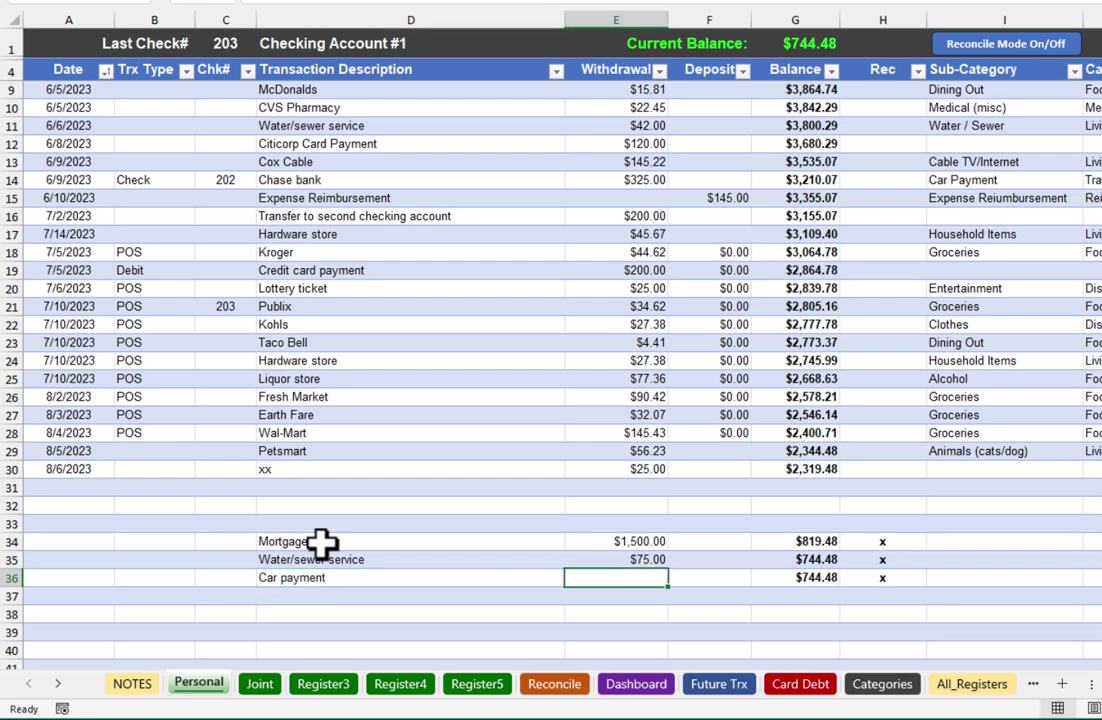
type("546")
key("Tab")
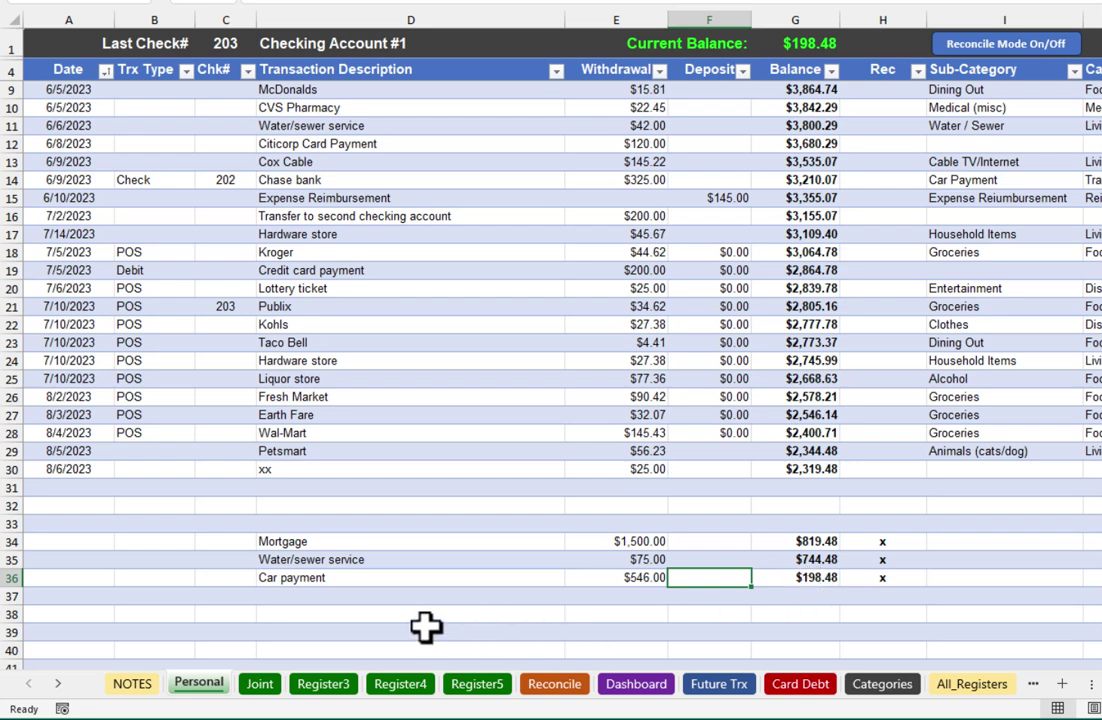
- Delete the descriptions in D34:D36, keeping only the withdrawal amounts
left_click_drag(315, 541, 305, 576)
key("Delete")
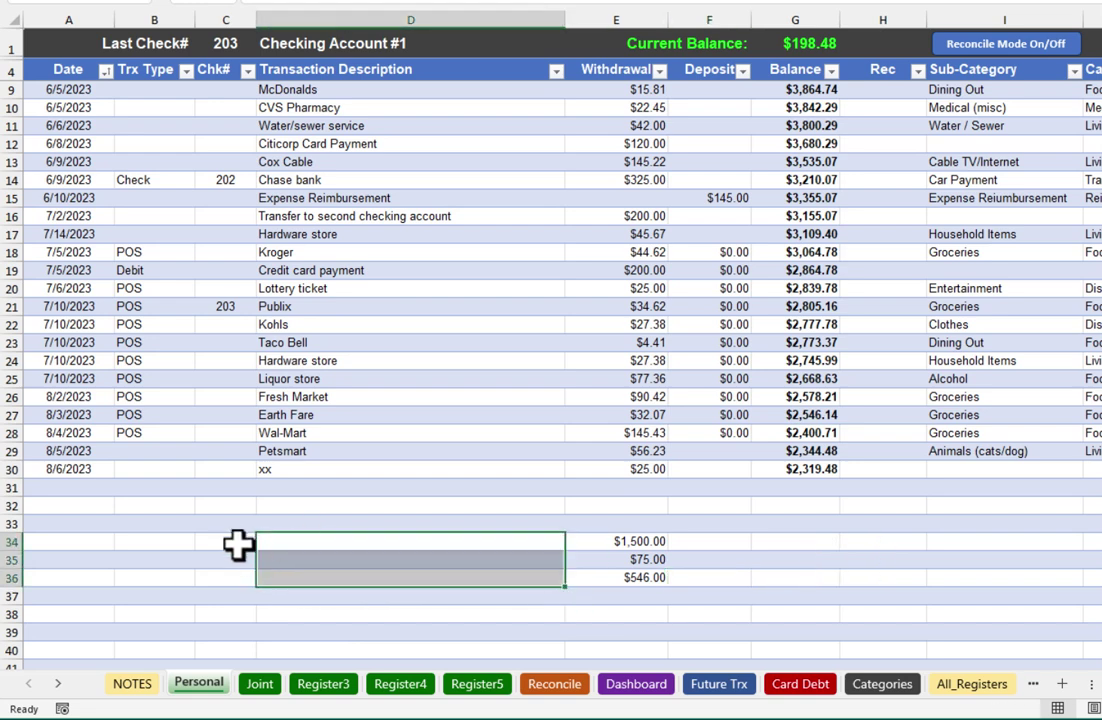
left_click(231, 541)
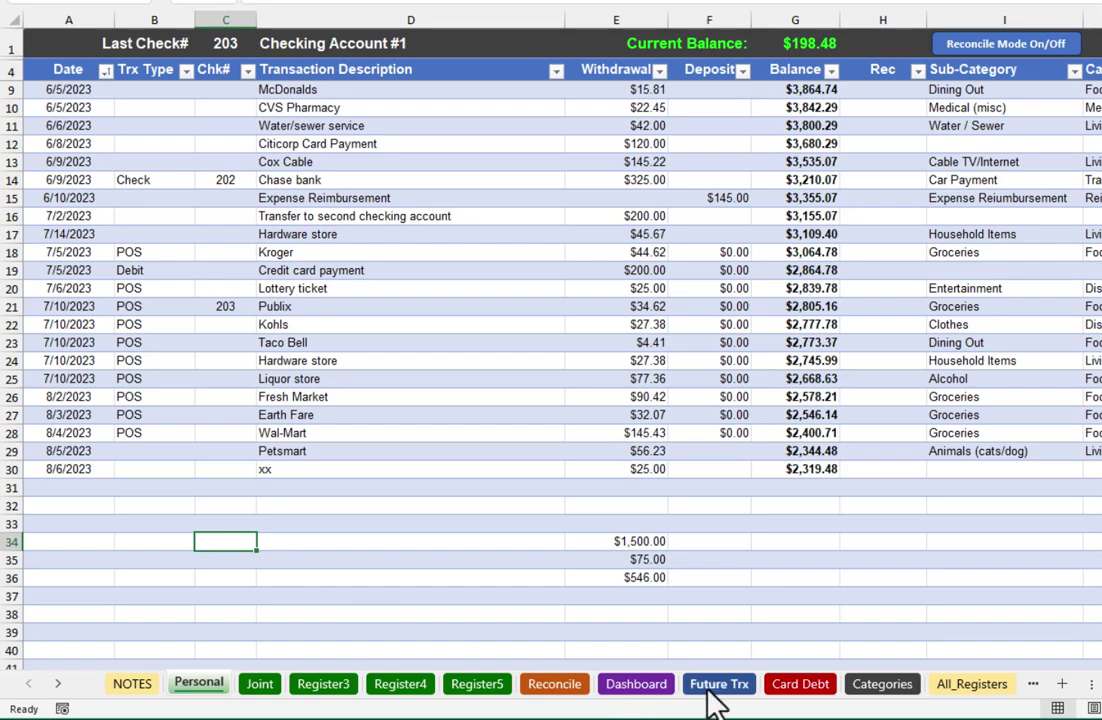
- On the Future Trx sheet, post the six recurring bills to the Personal and Joint registers with Post Them!
left_click(715, 685)
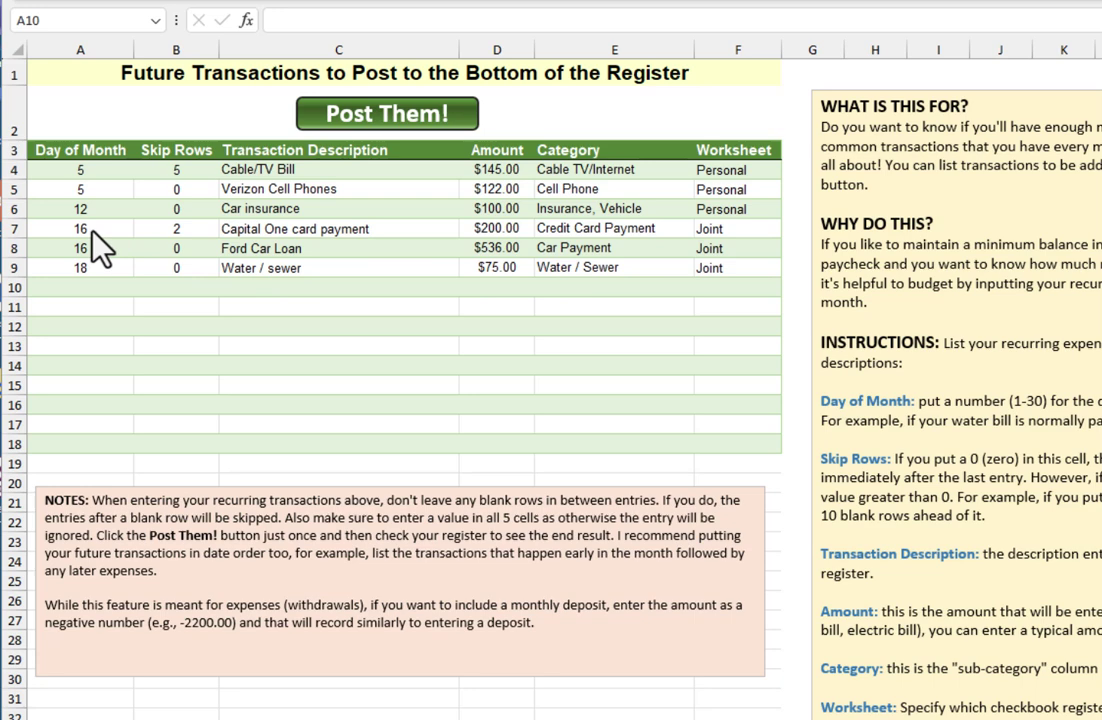
left_click(381, 112)
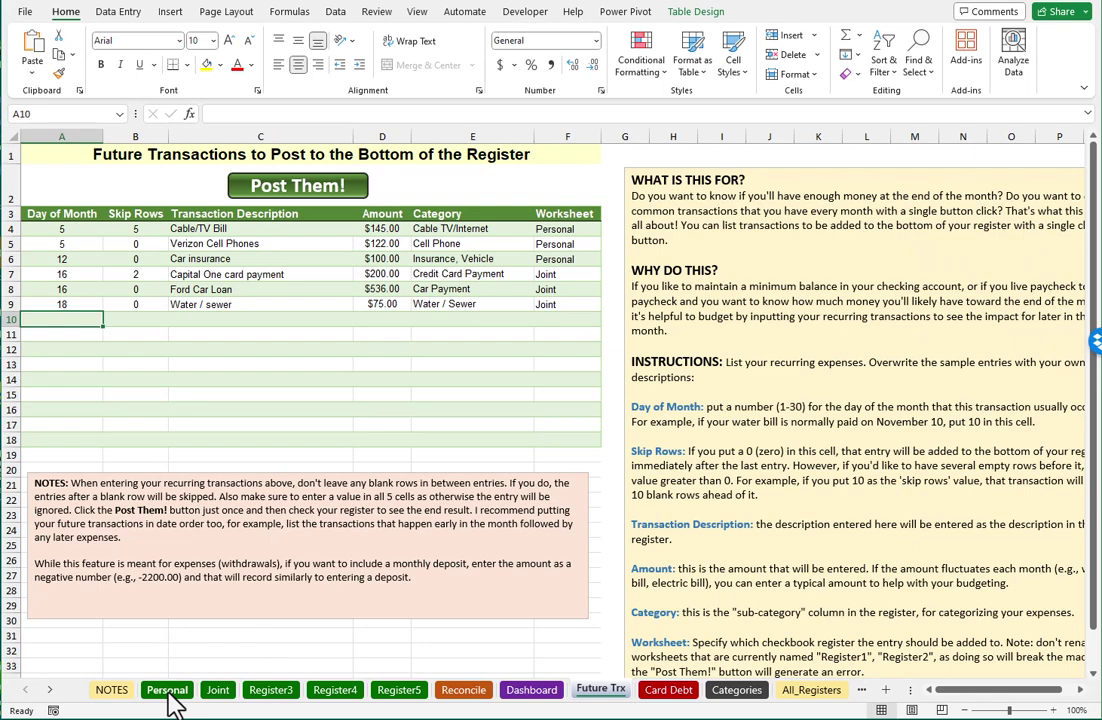
- Check the newly posted recurring entries on the Personal and Joint registers, then return to Future Trx
left_click(167, 690)
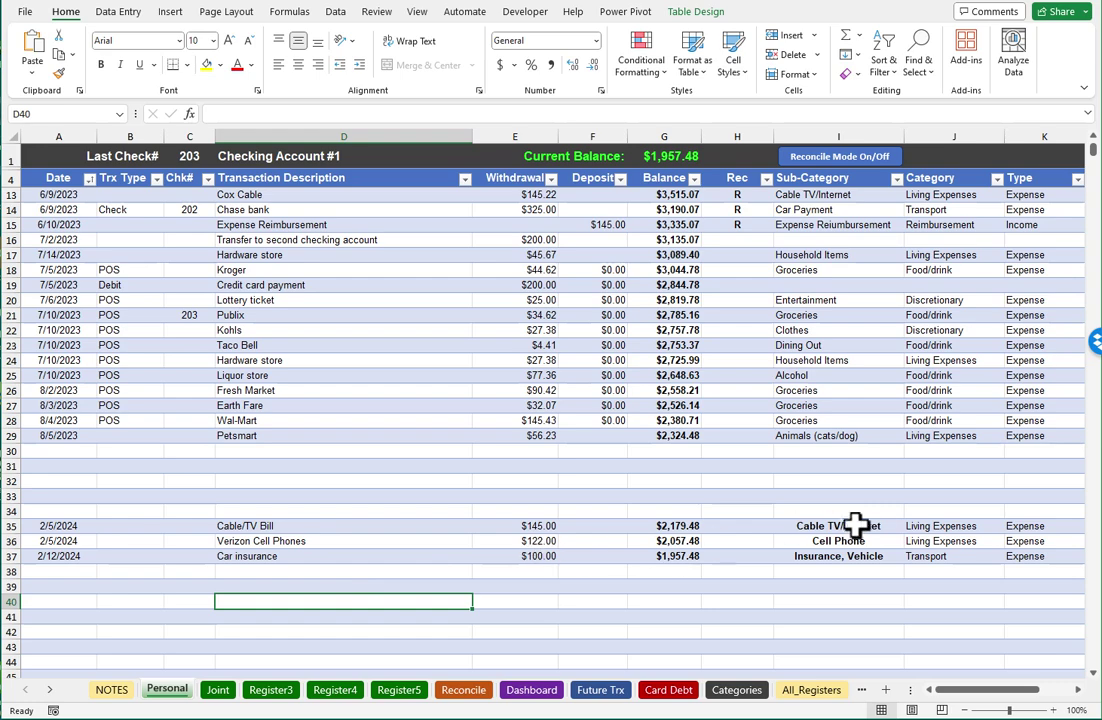
left_click(218, 690)
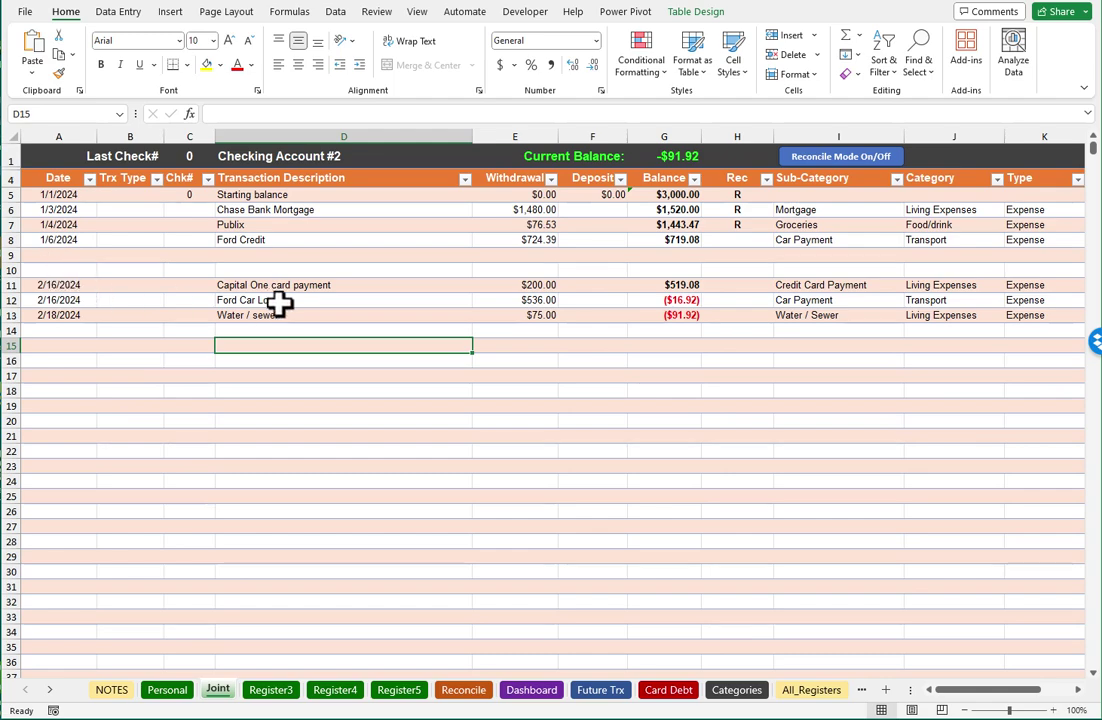
left_click(600, 690)
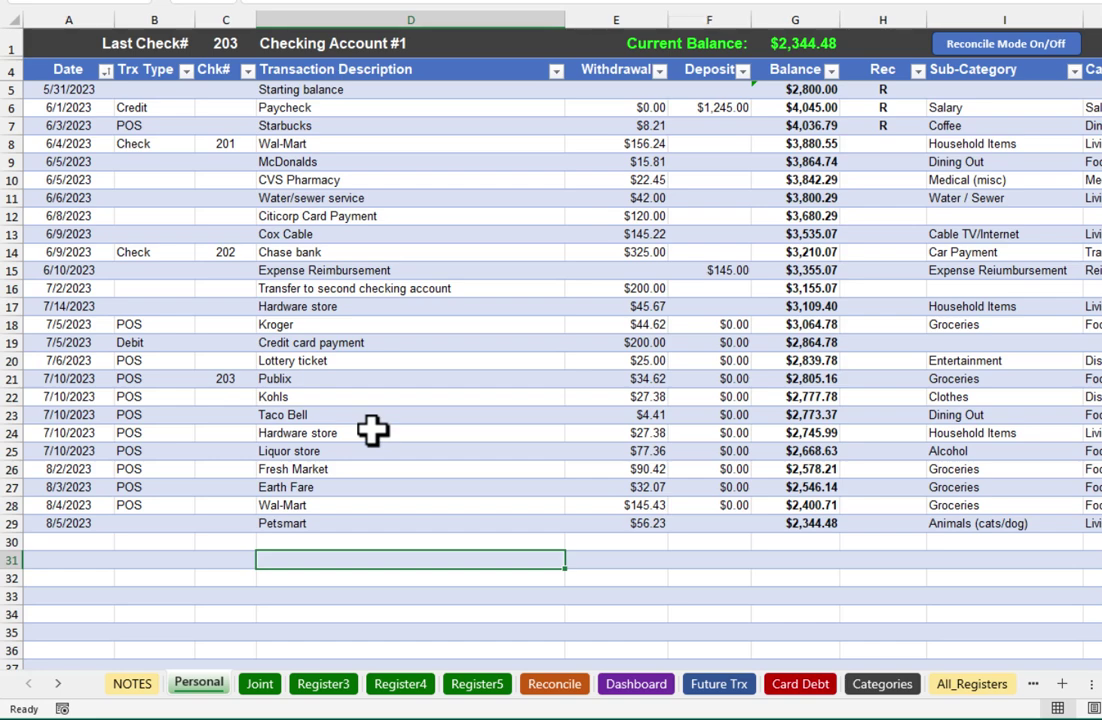
left_click(563, 688)
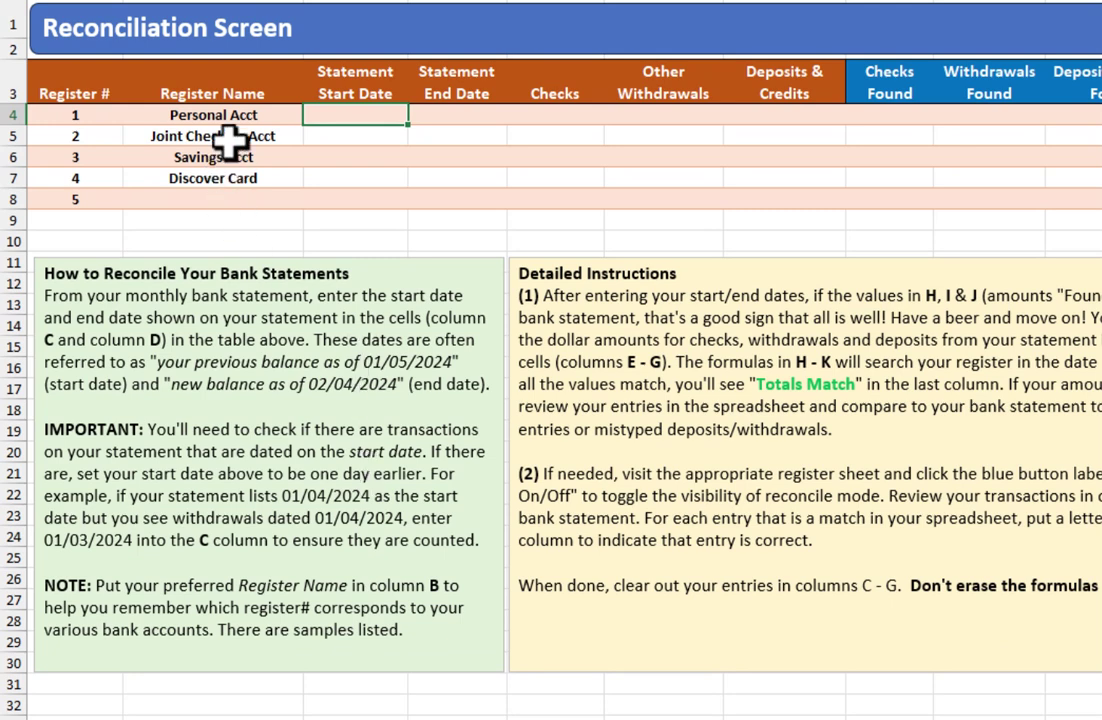
left_click(225, 112)
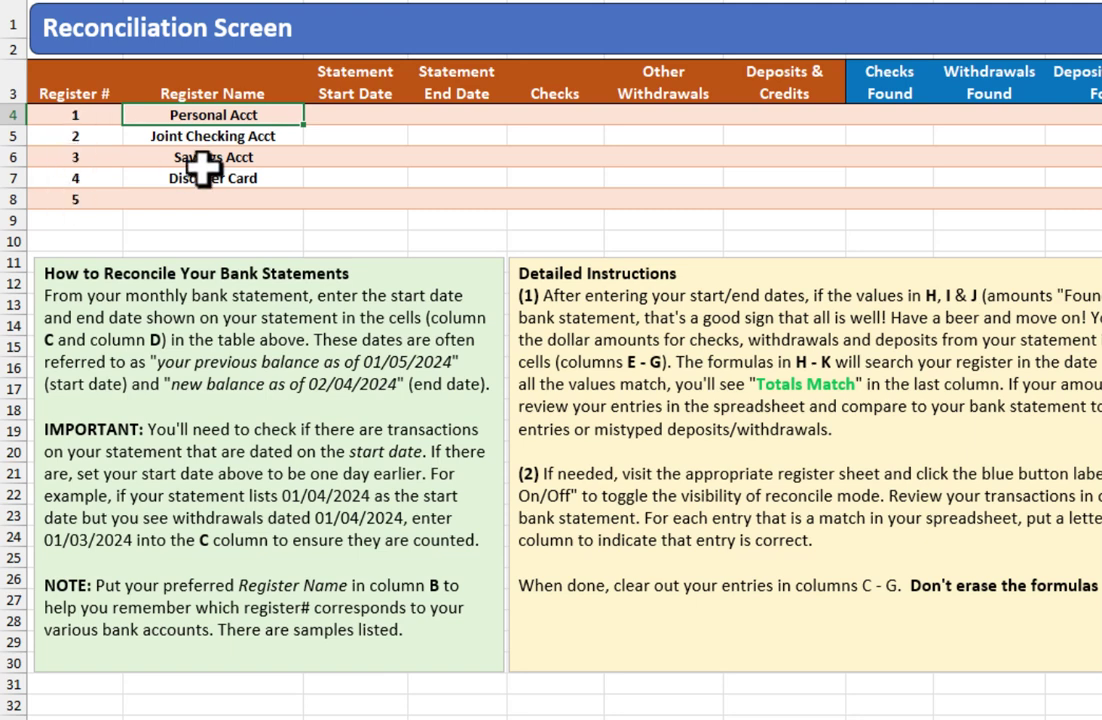
left_click(377, 115)
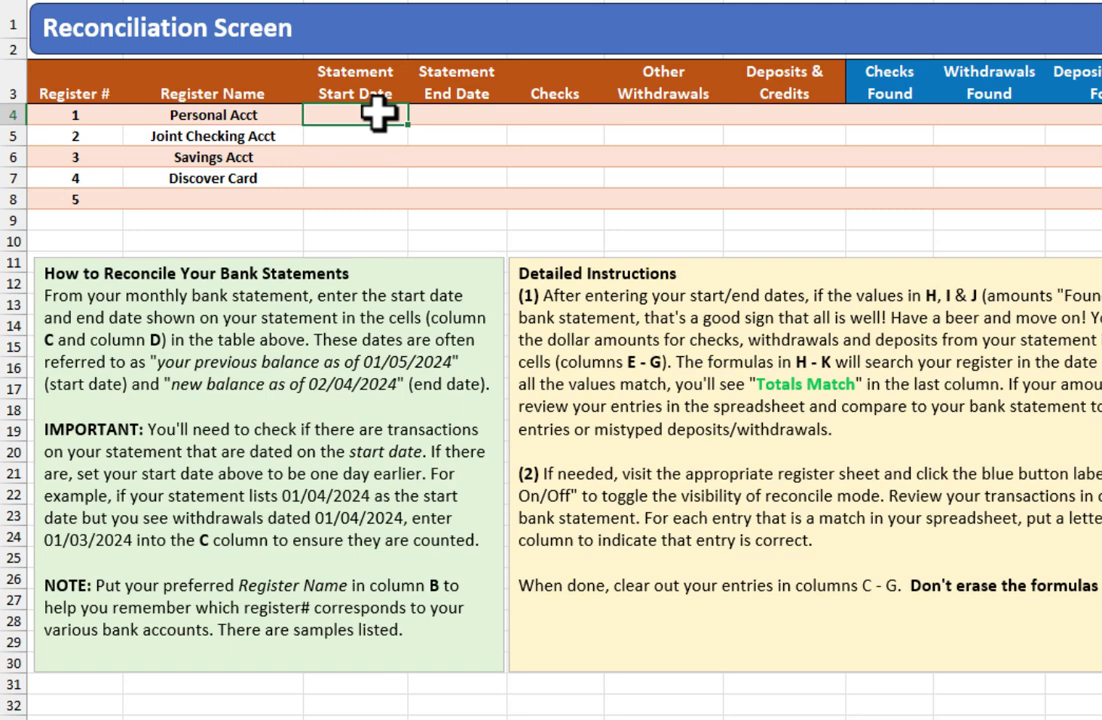
- Enter the Personal Acct statement period 5/31/2023 to 6/30/2023 on the Reconciliation Screen
type("5/31/2023")
left_click(450, 111)
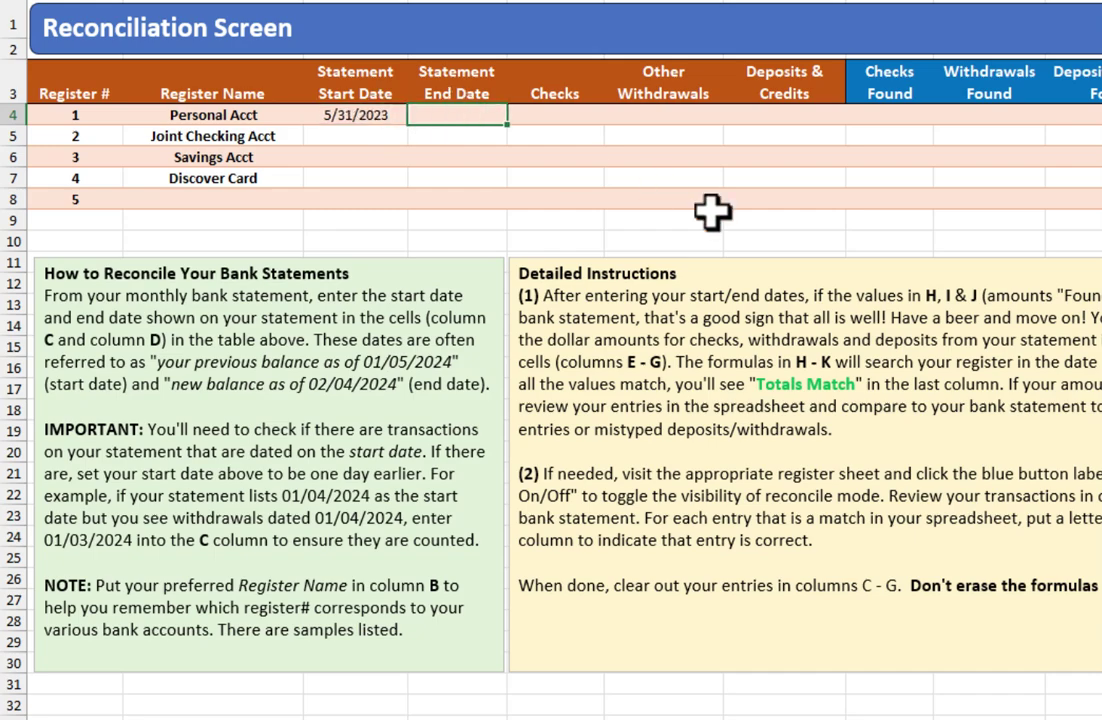
type("6/30/202")
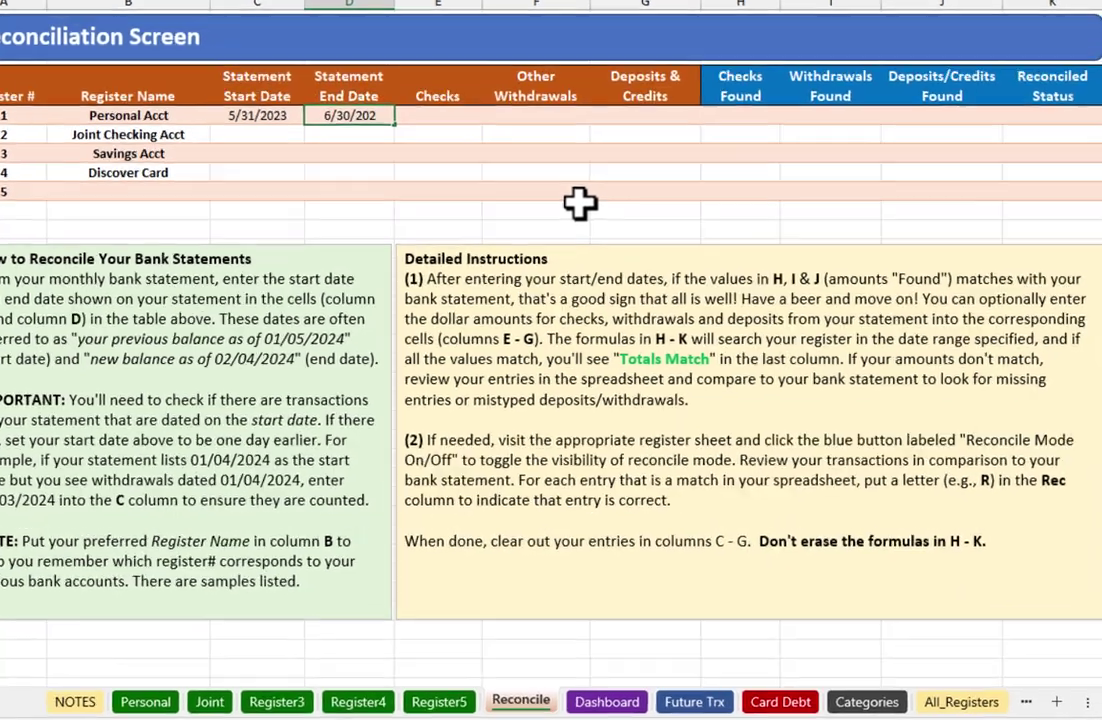
type("3")
key("Return")
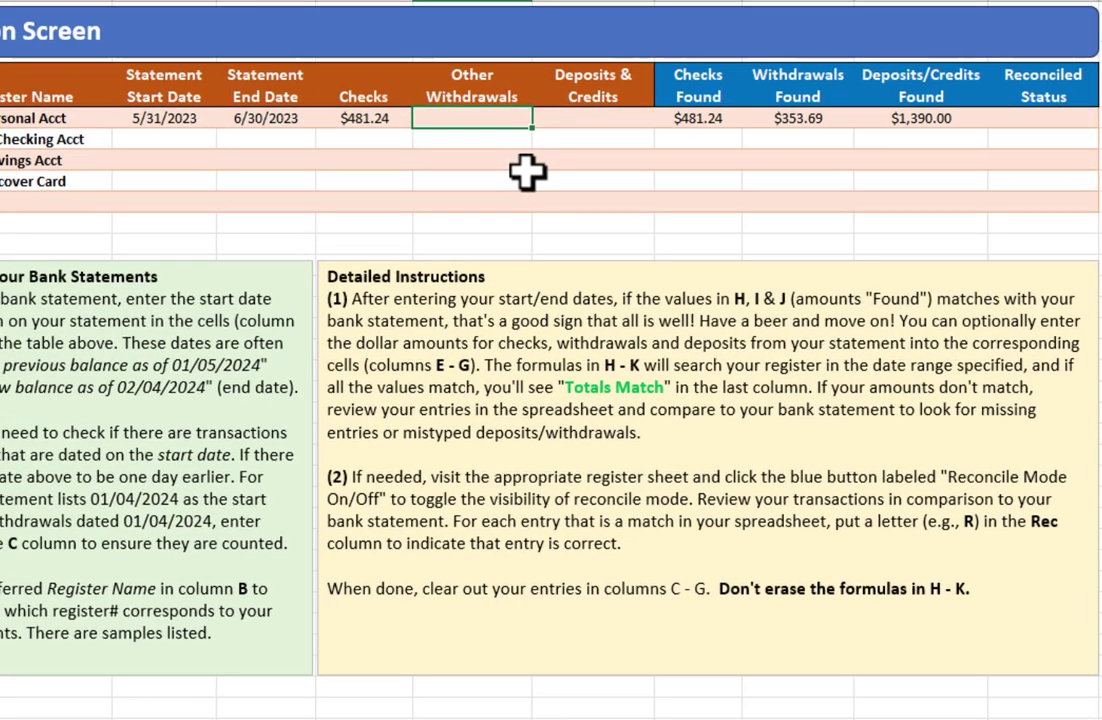
- Enter $373.69 other withdrawals and $1,390 deposits, then inspect the $353.69 Withdrawals Found total
type("373.")
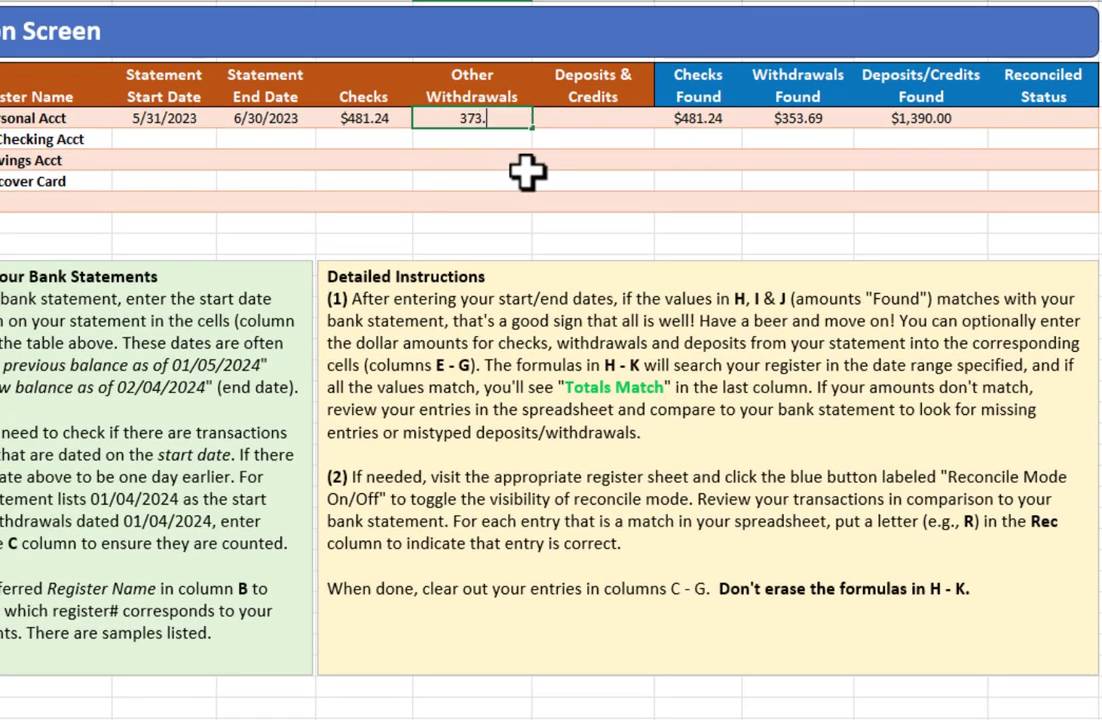
type("69")
key("Tab")
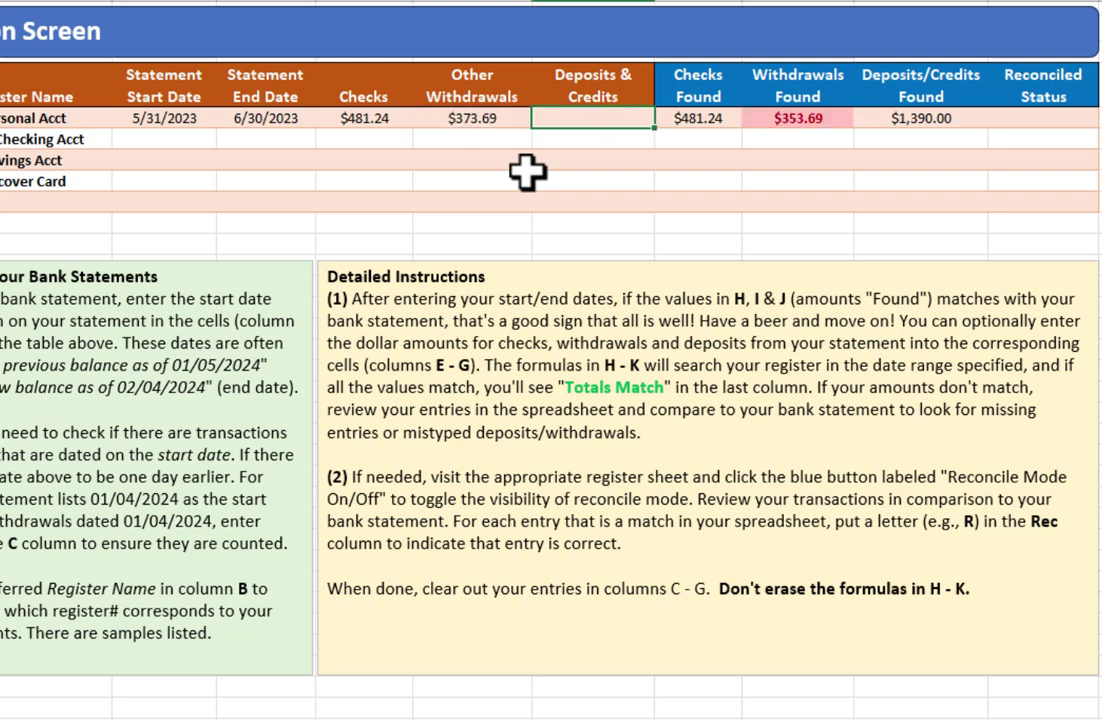
type("1,390")
key("Return")
key("Right")
key("Right")
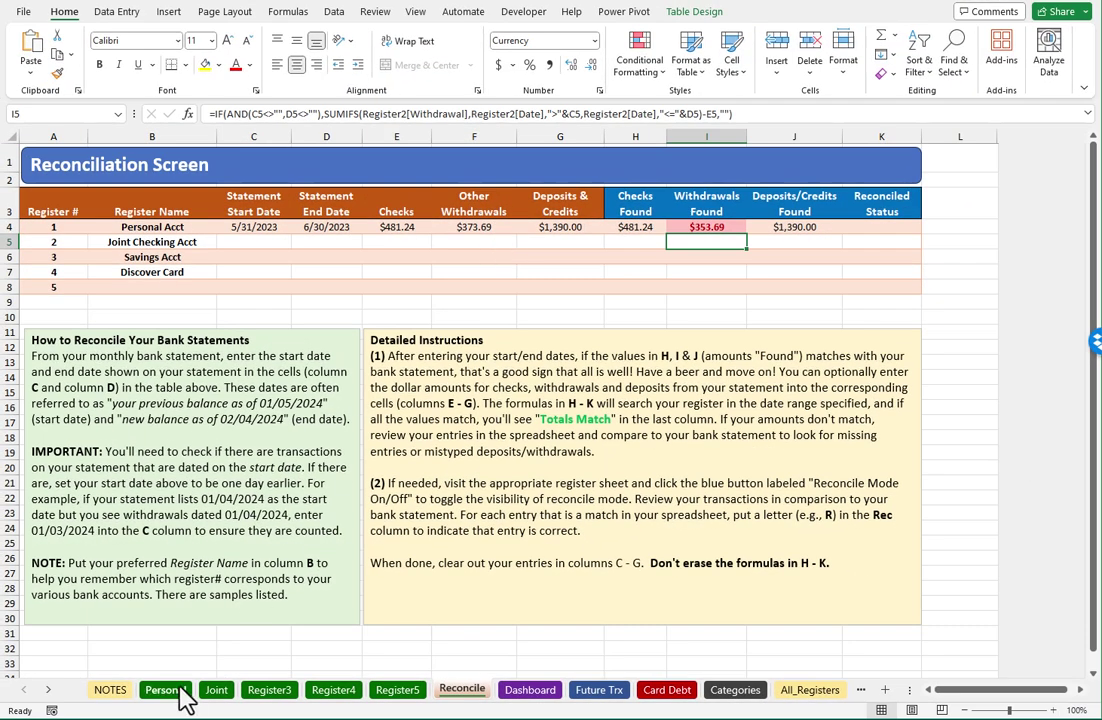
- Go to the Personal register and select the Wal-Mart row's Rec cell H8
left_click(165, 690)
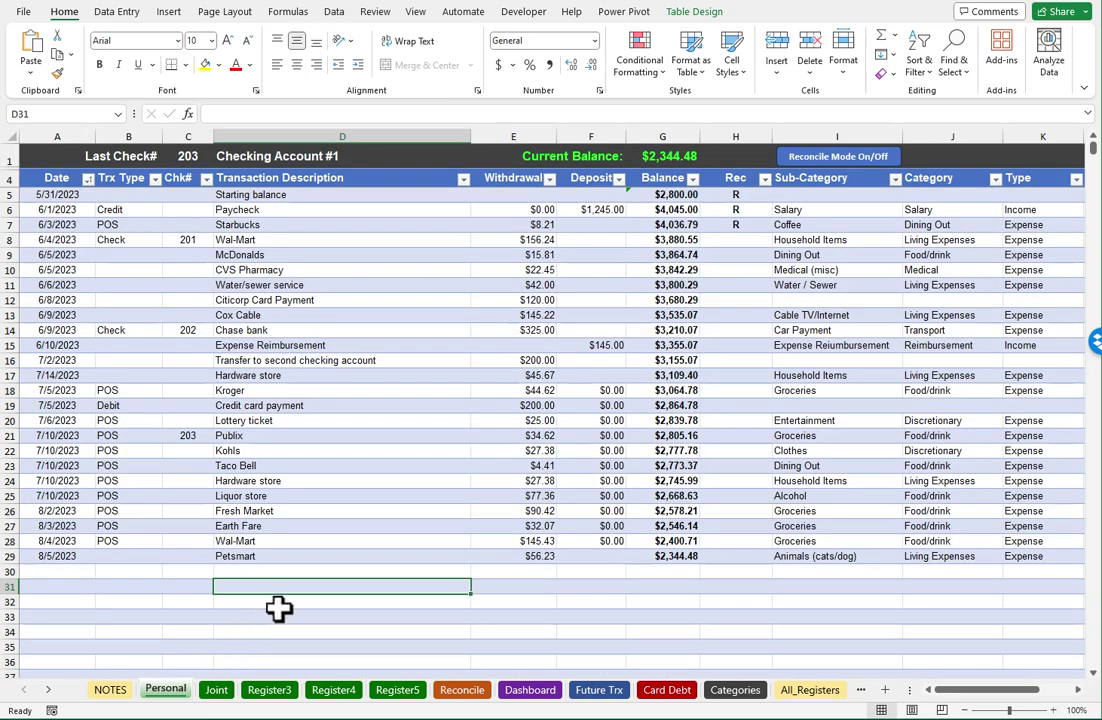
left_click(731, 239)
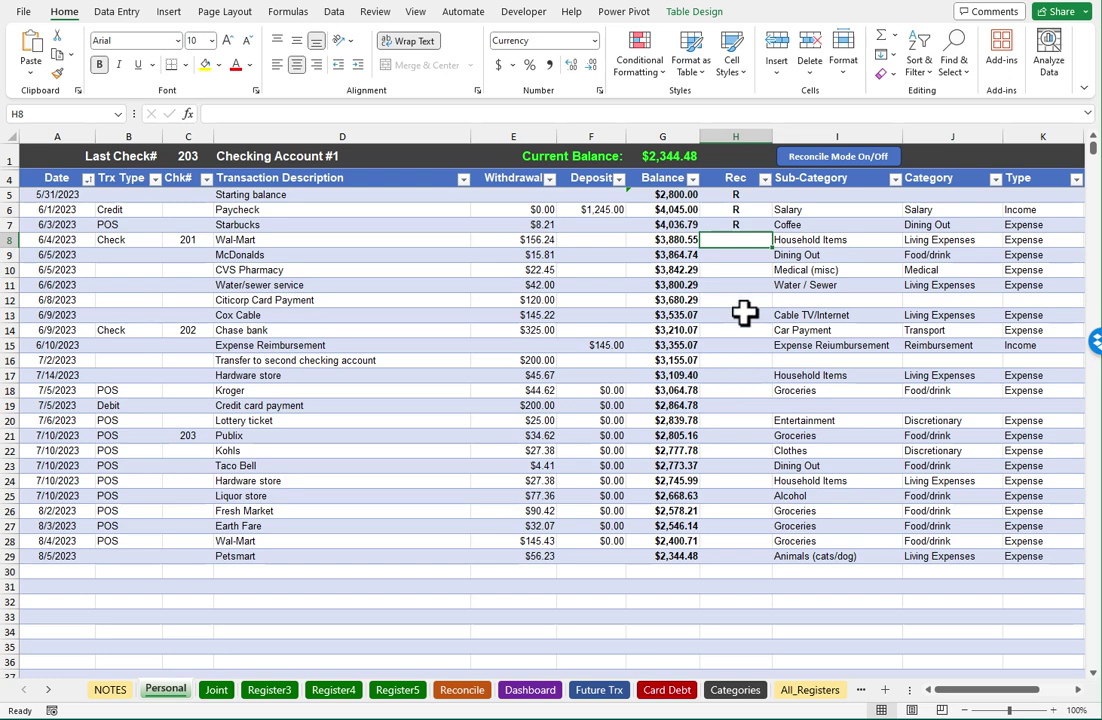
- Turn on reconcile mode and mark Wal-Mart and Chase bank reconciled with R
left_click(823, 158)
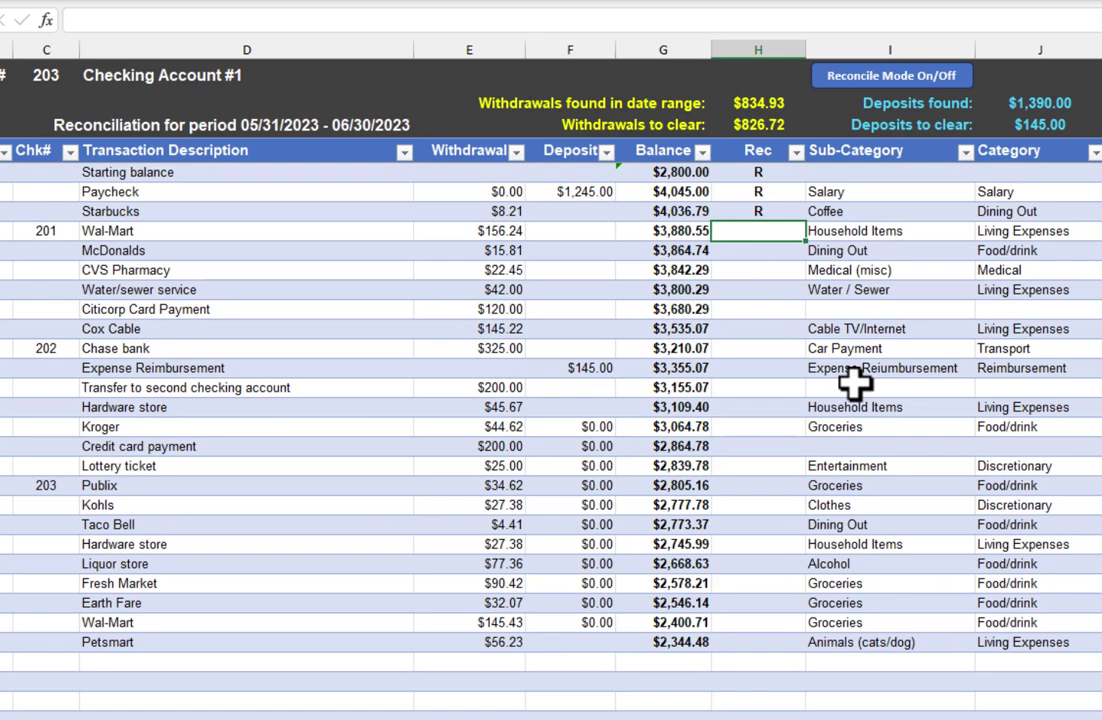
type("R")
key("Return")
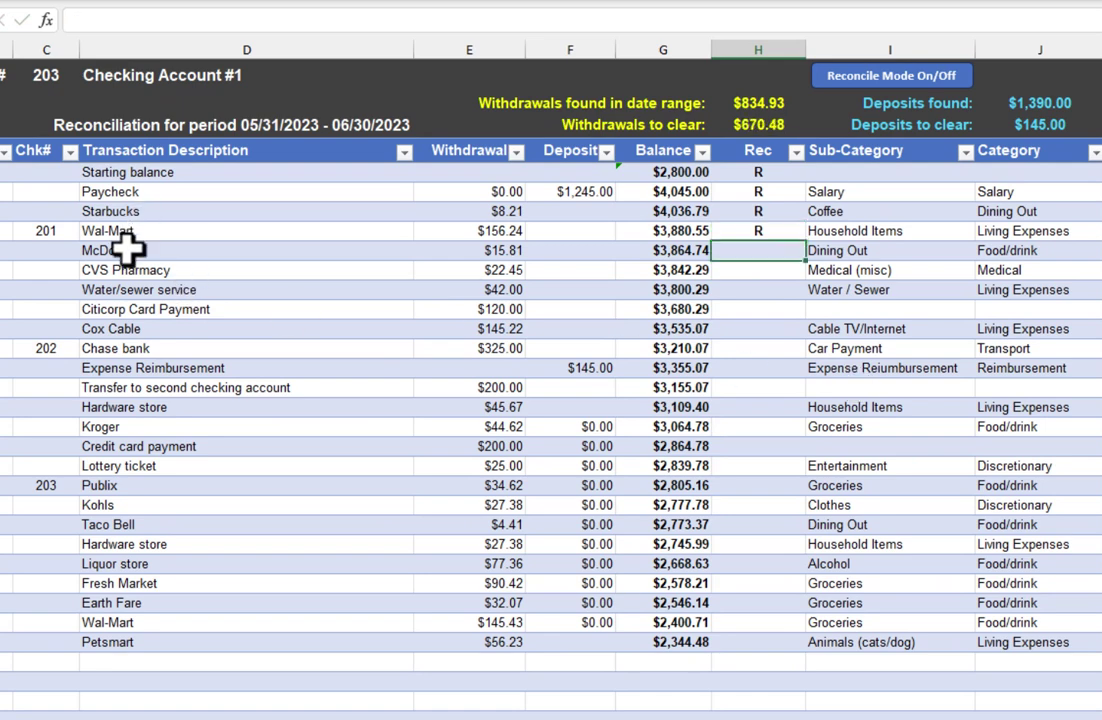
left_click(716, 349)
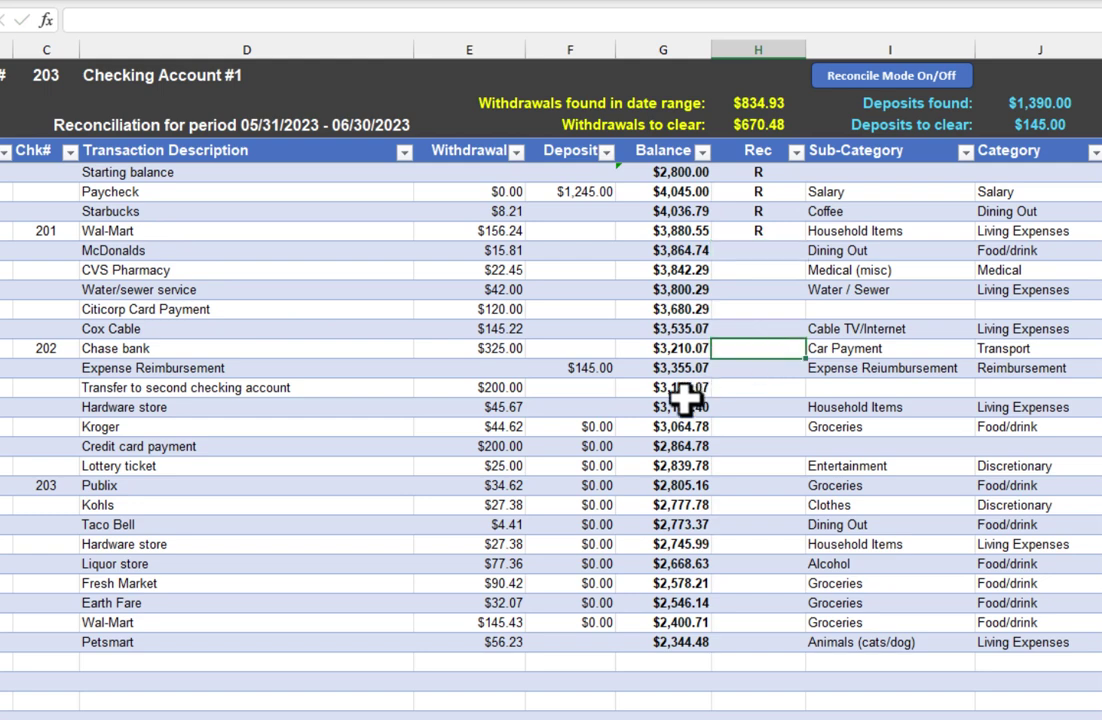
type("R")
key("Return")
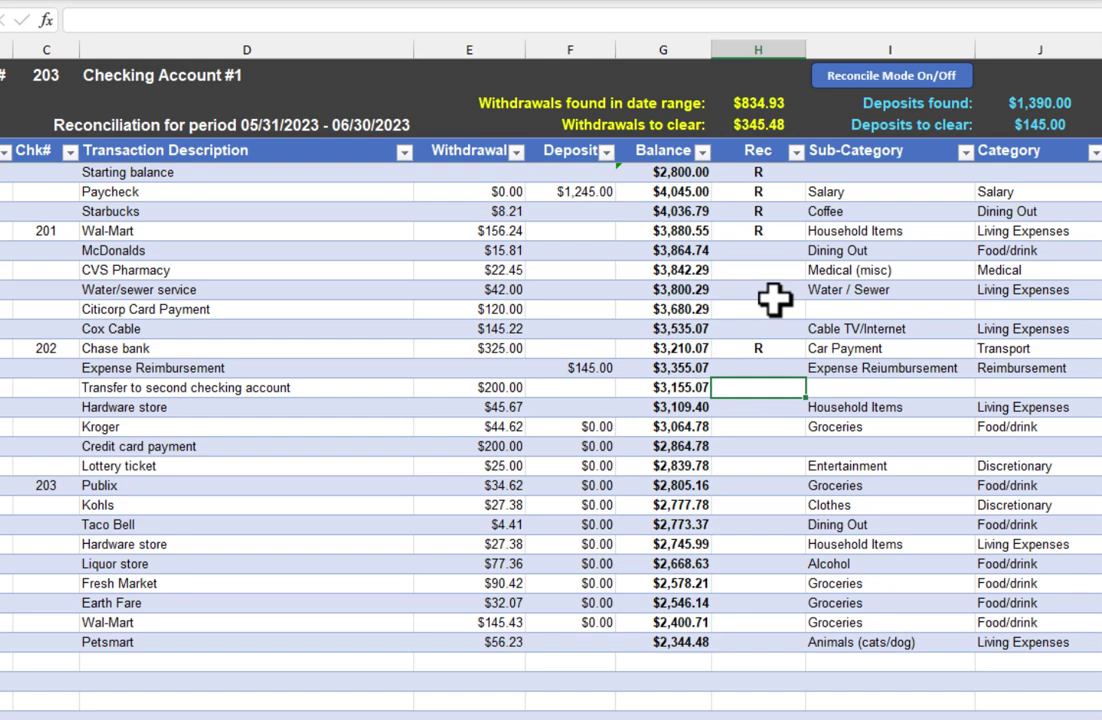
- Mark McDonalds and CVS Pharmacy reconciled with R
left_click(760, 252)
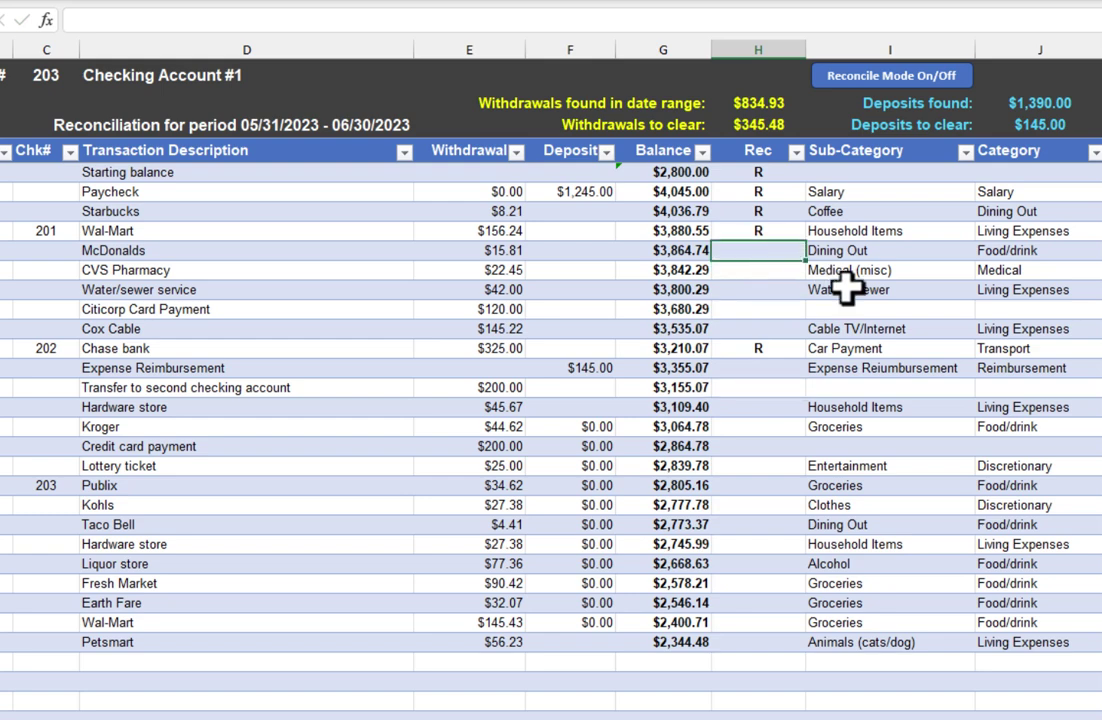
type("R")
key("Return")
type("R")
key("Return")
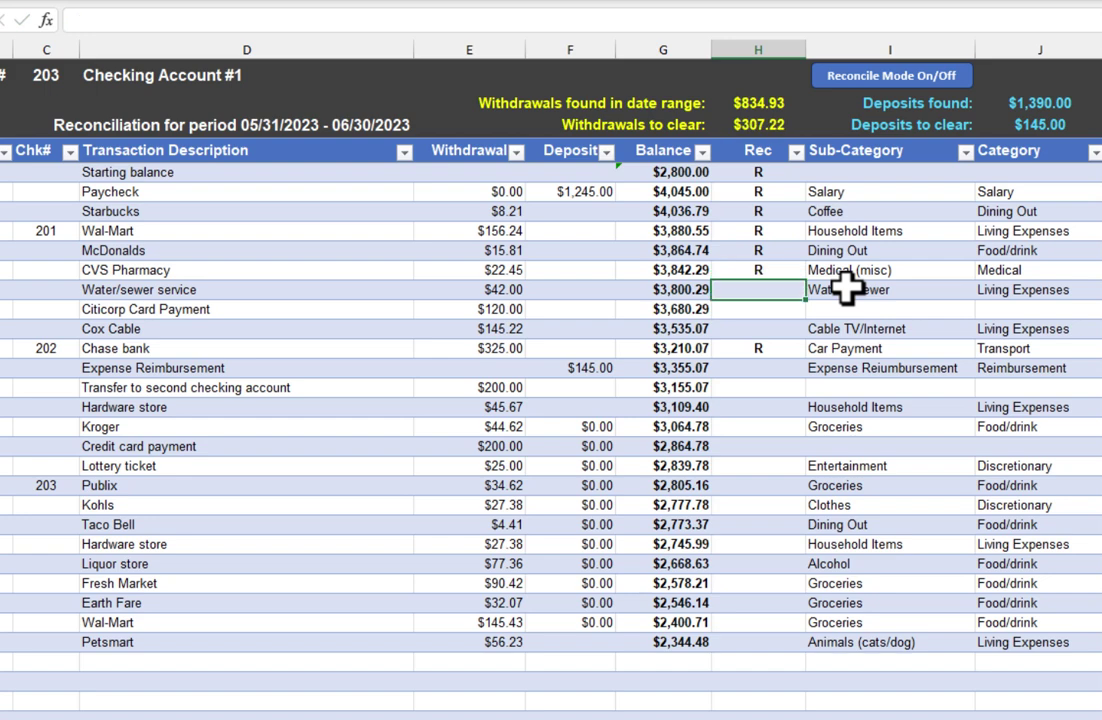
key("Left")
key("Left")
key("Left")
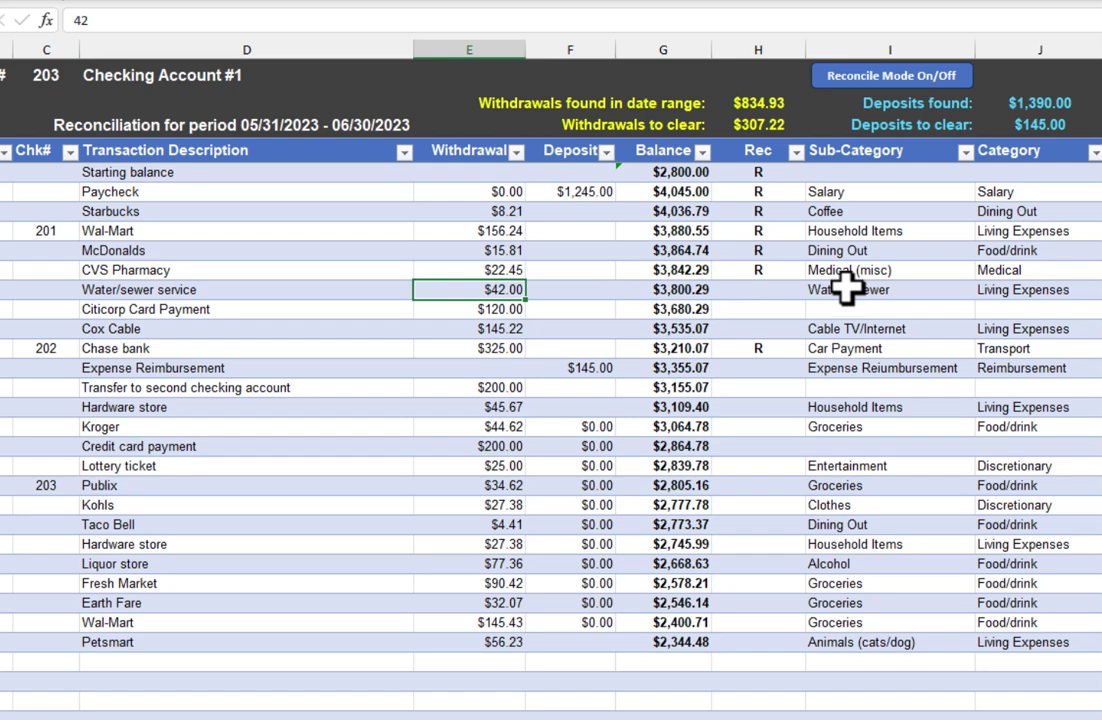
- Correct the Water/sewer service withdrawal to $62.00 and mark it reconciled
type("62")
key("Return")
key("Up")
key("Right")
key("Right")
key("Right")
type("R")
key("Return")
- Mark Citicorp, Cox Cable and Expense Reimbursement reconciled, bringing amounts to clear to $0.00
type("R")
key("Return")
type("R")
key("Return")
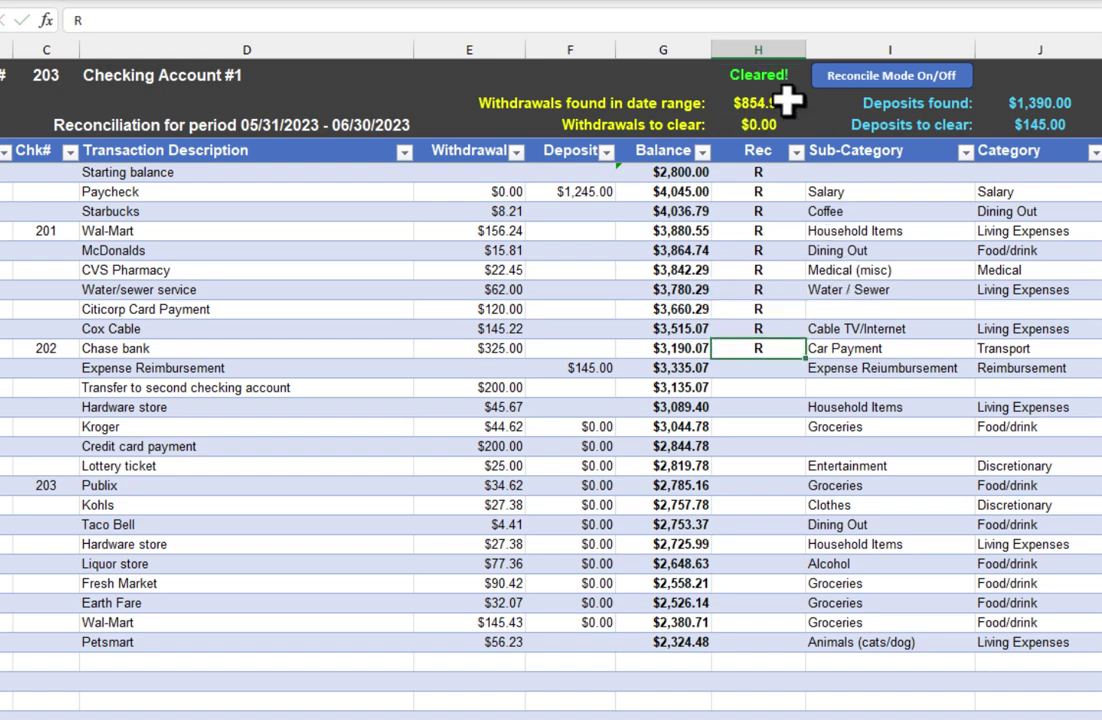
left_click(779, 371)
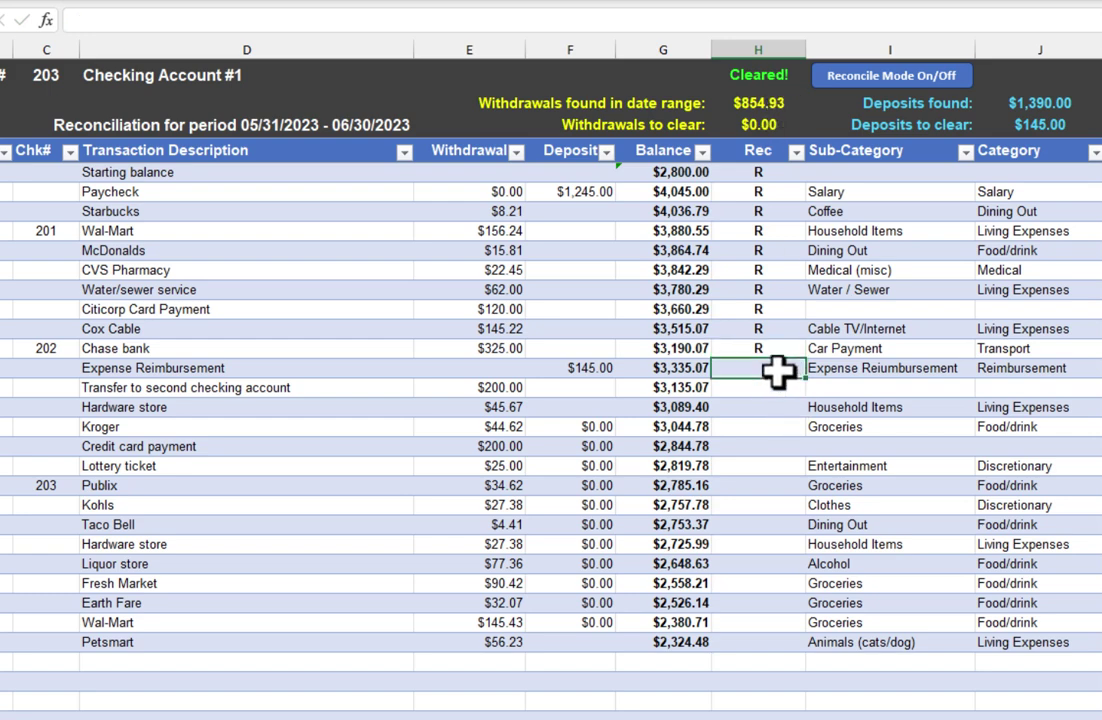
type("R")
key("Return")
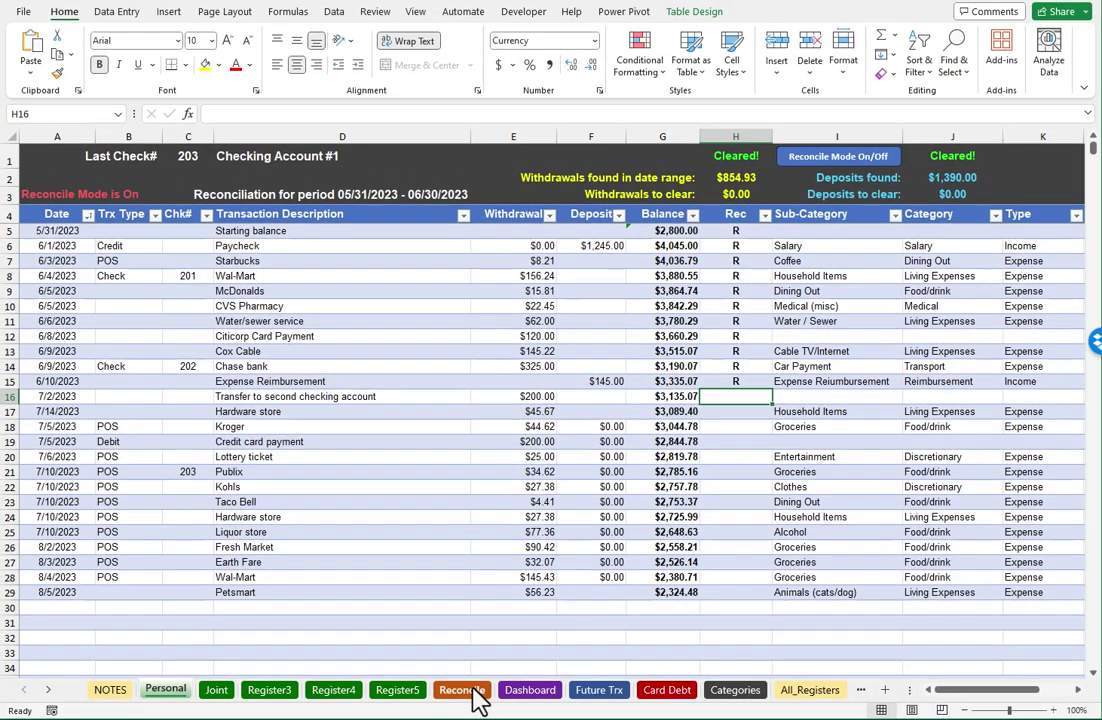
- Delete the Personal Acct checks, other withdrawals, deposits and both statement dates on the Reconciliation Screen
left_click(476, 696)
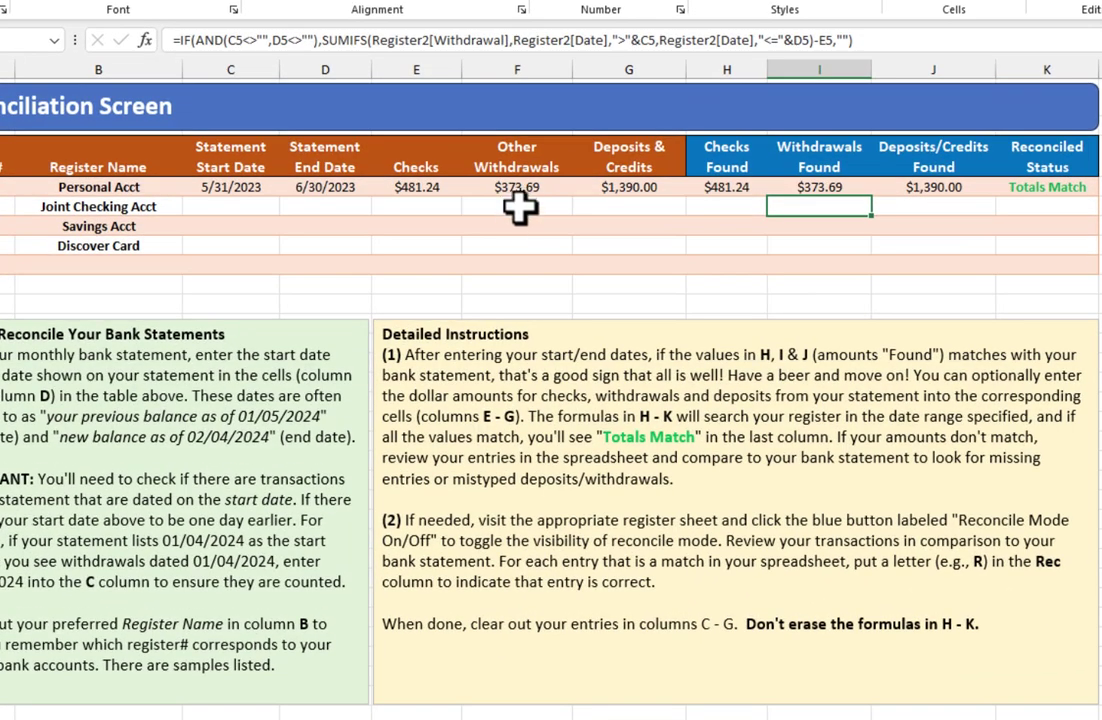
left_click(422, 192)
key("Delete")
key("Right")
key("Delete")
key("Right")
key("Delete")
key("Left")
key("Left")
key("Left")
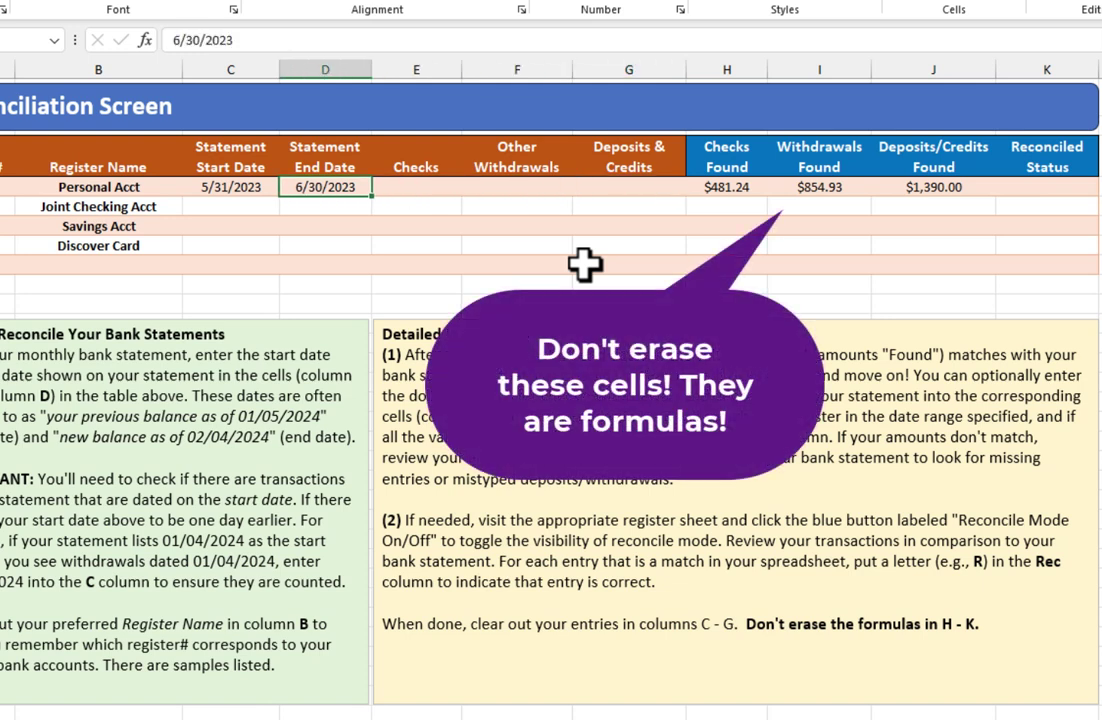
key("Delete")
key("Left")
key("Delete")
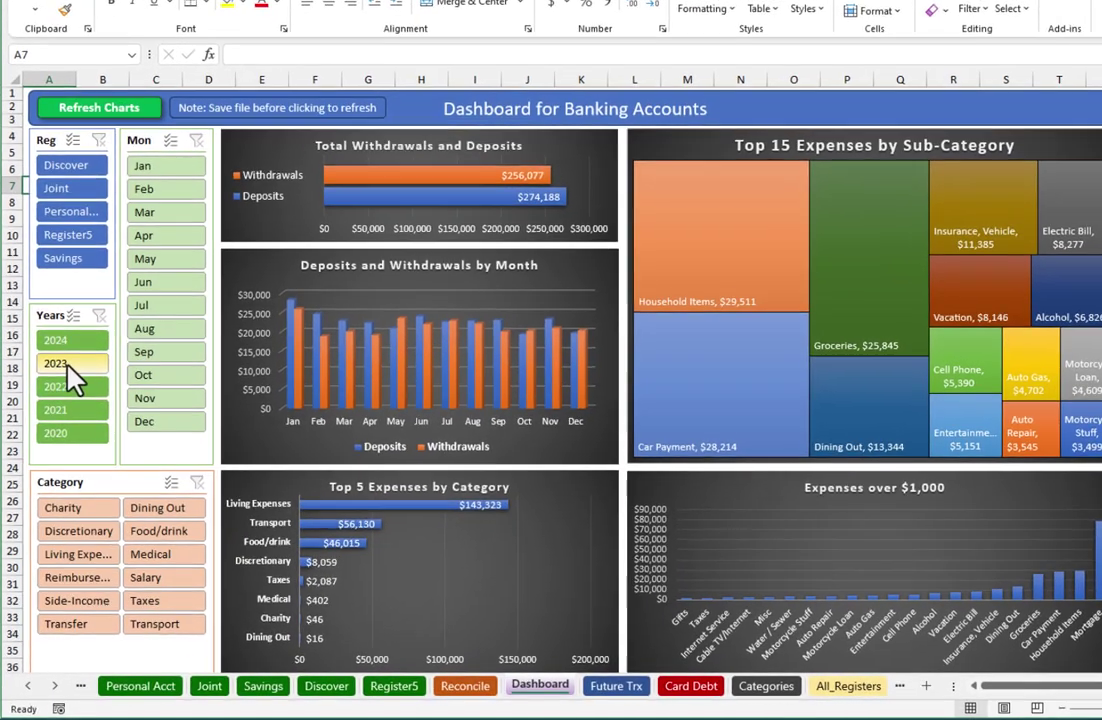
left_click(59, 396)
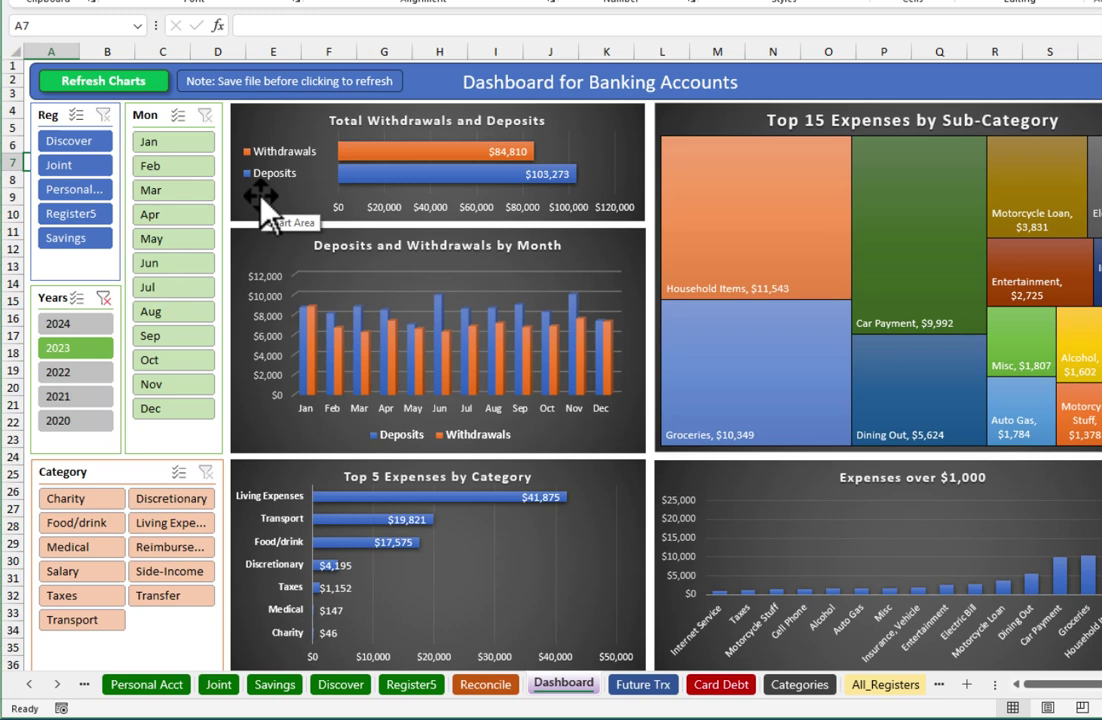
left_click(77, 168)
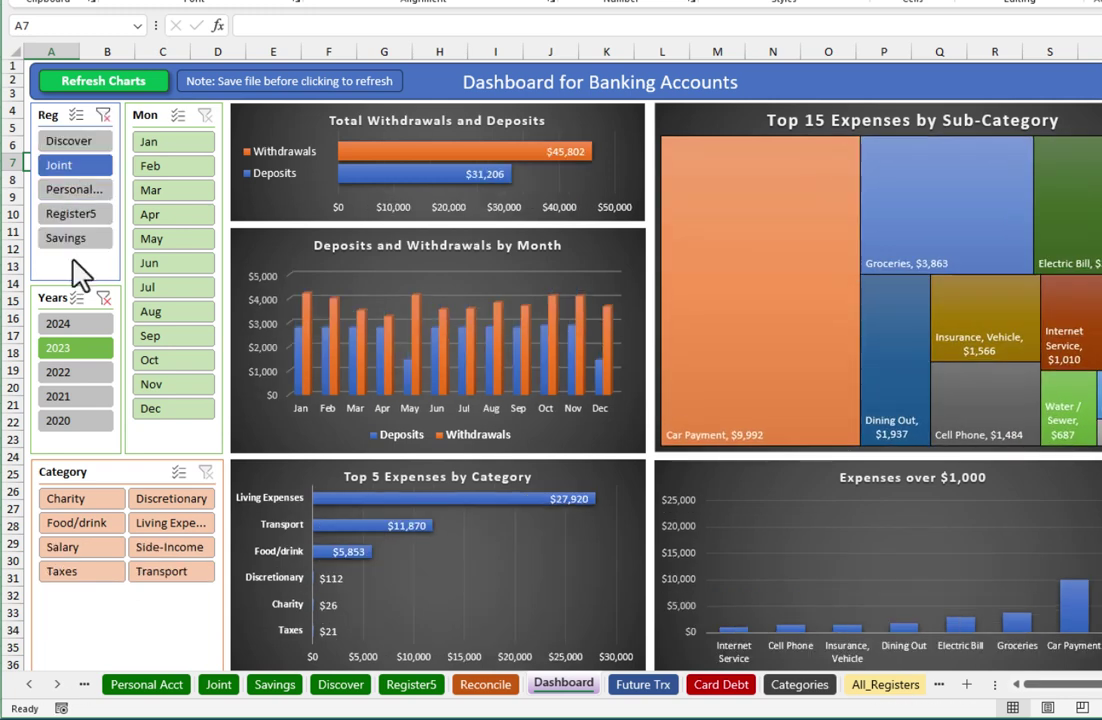
mouse_move(413, 357)
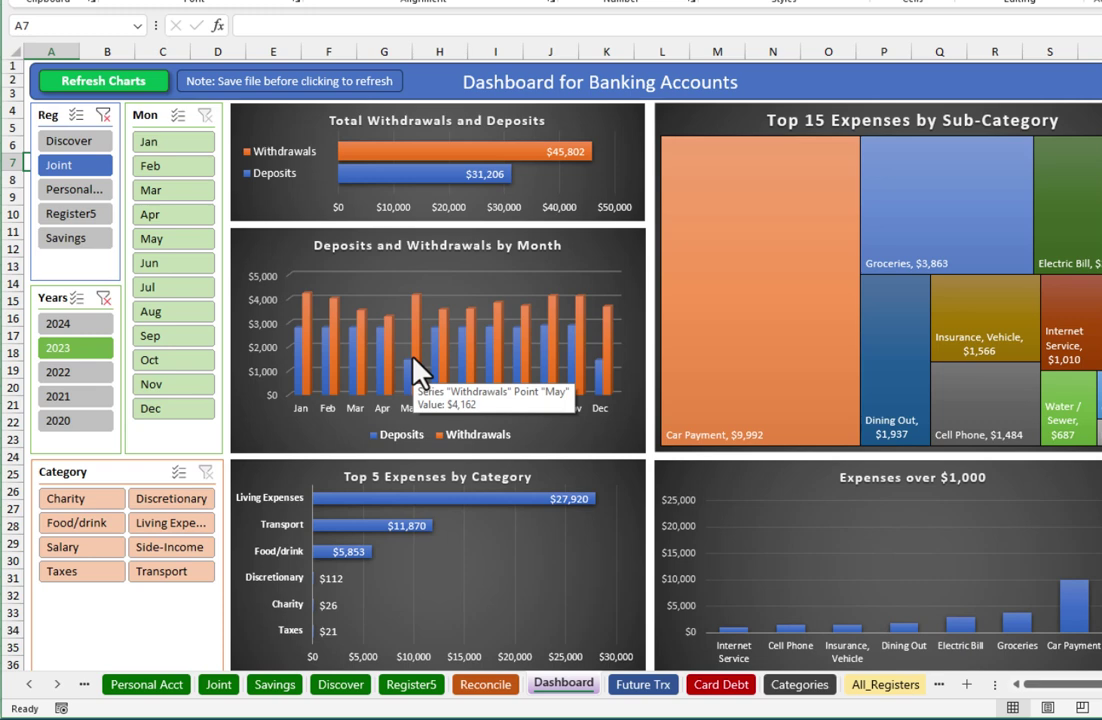
left_click(103, 115)
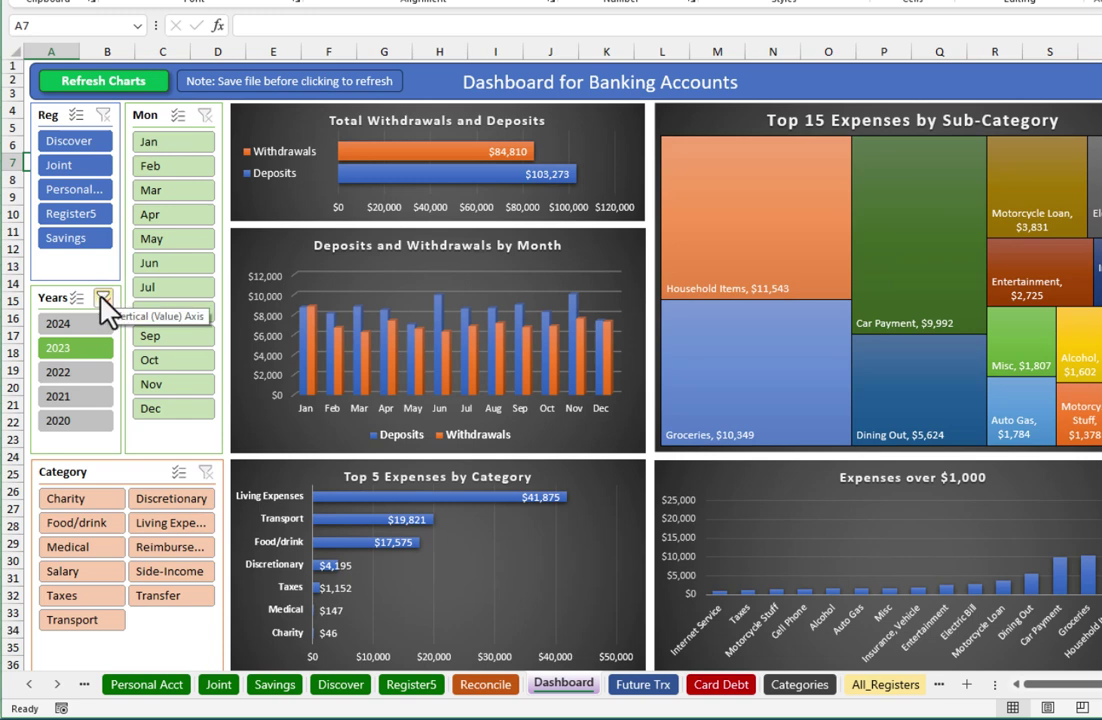
left_click(103, 298)
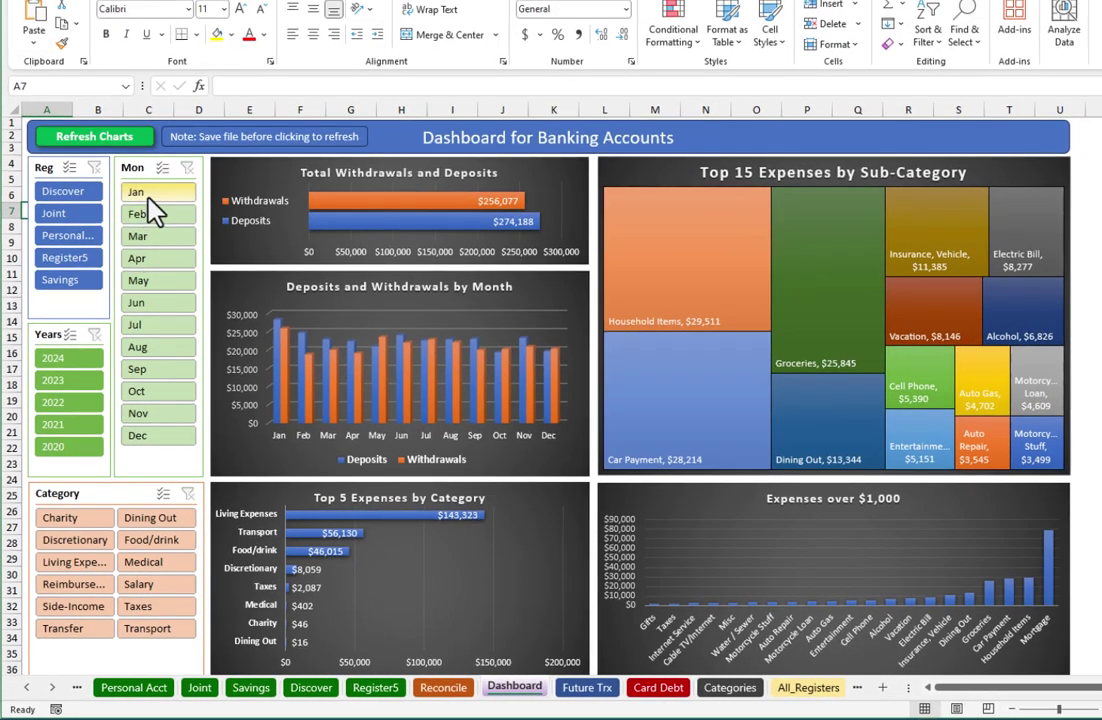
- Try January and 2024, 2023, 2022 slicer filters, then clear the Years and Mon slicers
left_click(148, 195)
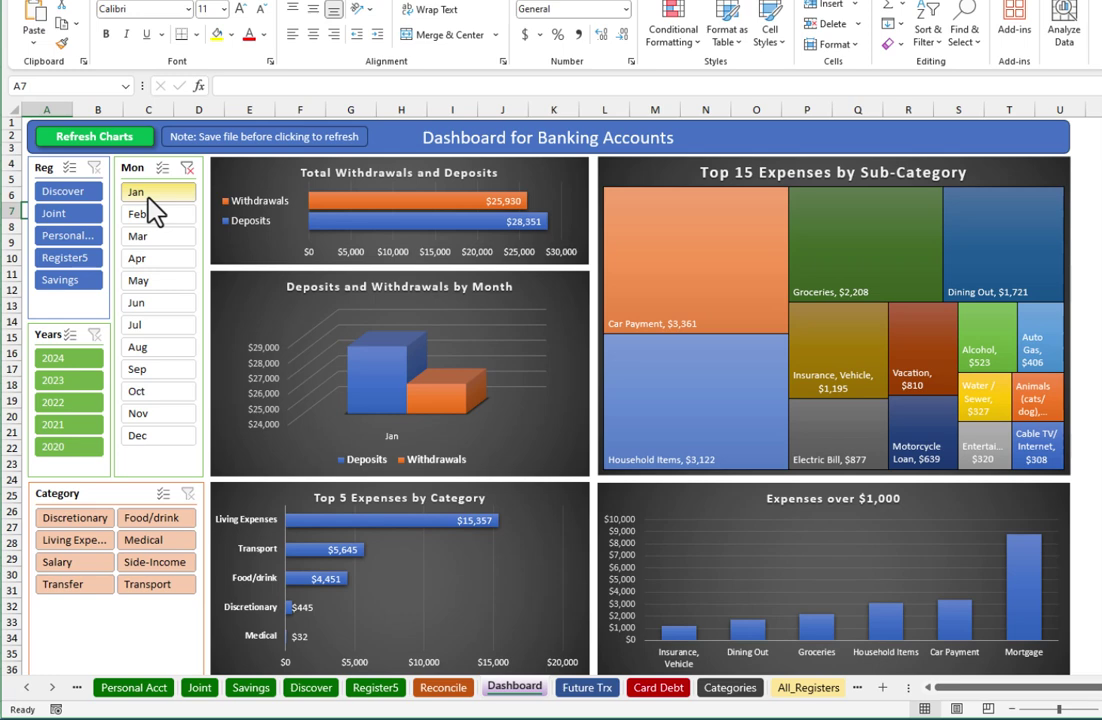
left_click(69, 360)
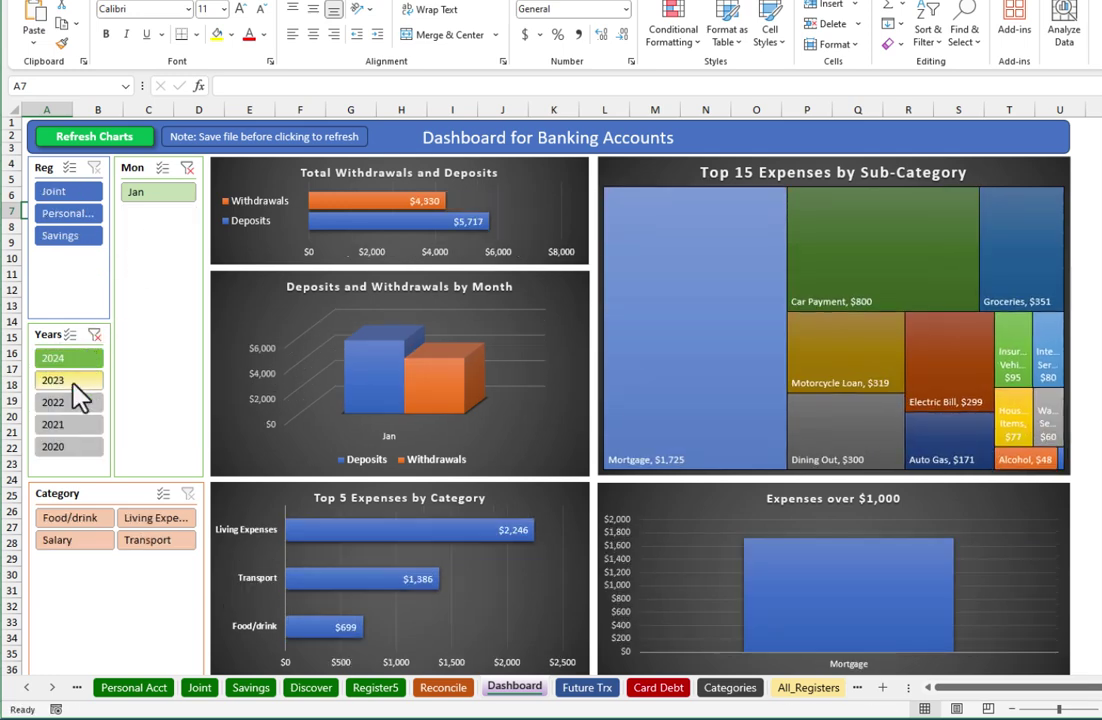
left_click(72, 383)
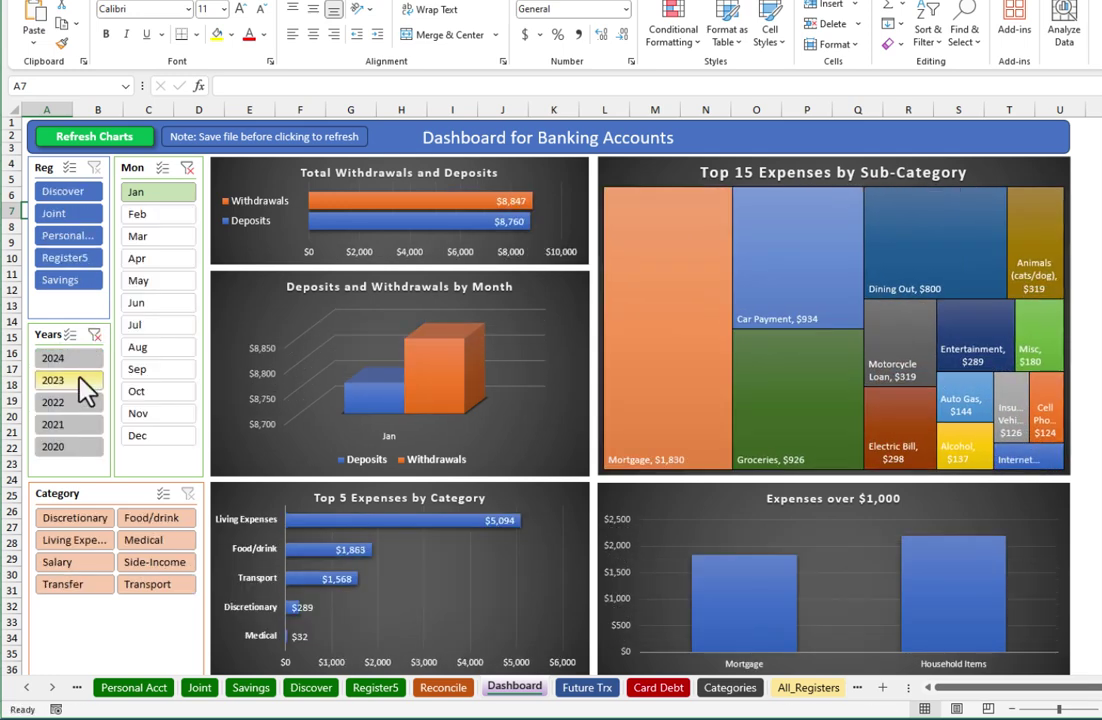
left_click(67, 404)
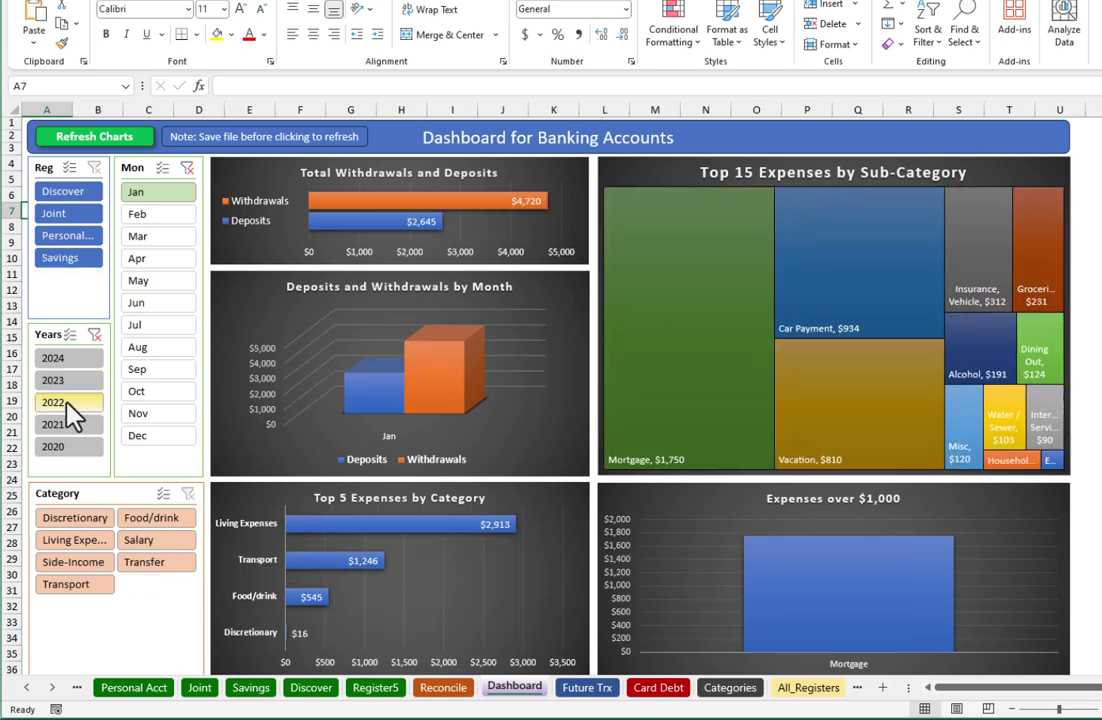
left_click(94, 335)
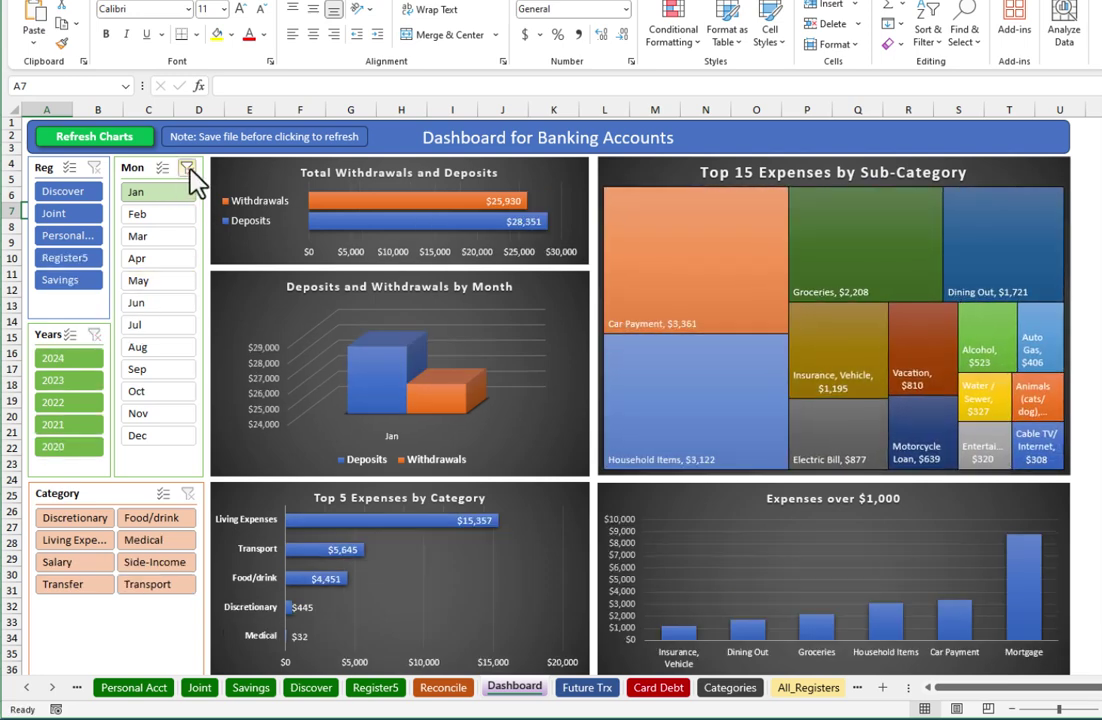
left_click(187, 168)
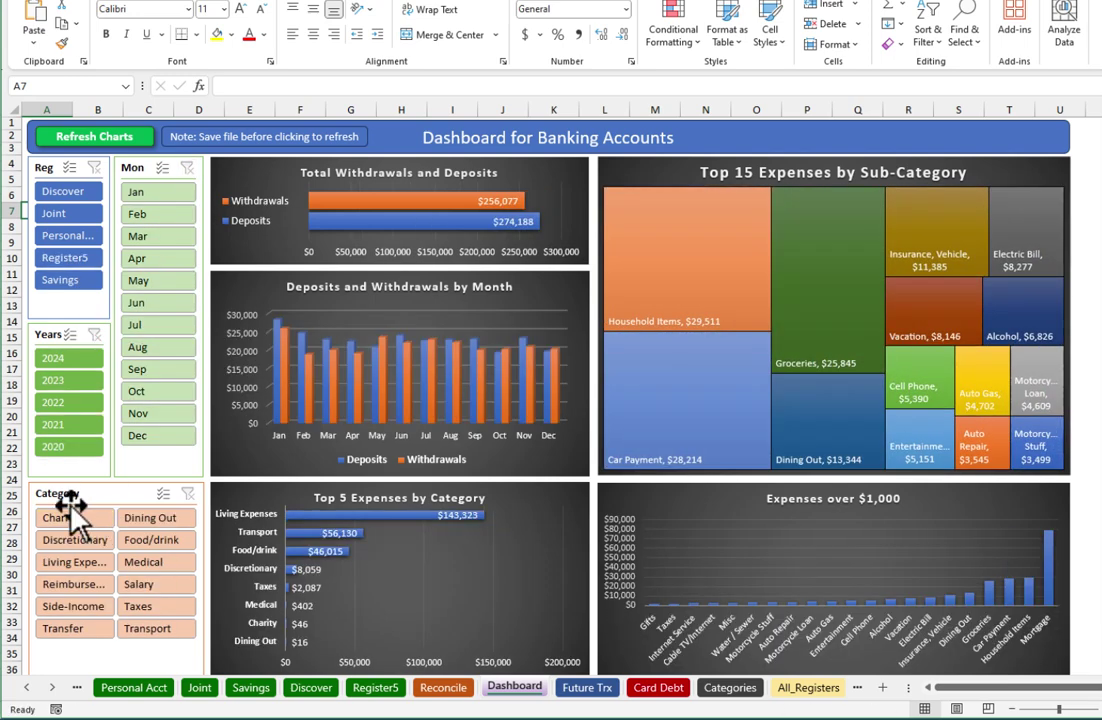
left_click(148, 546)
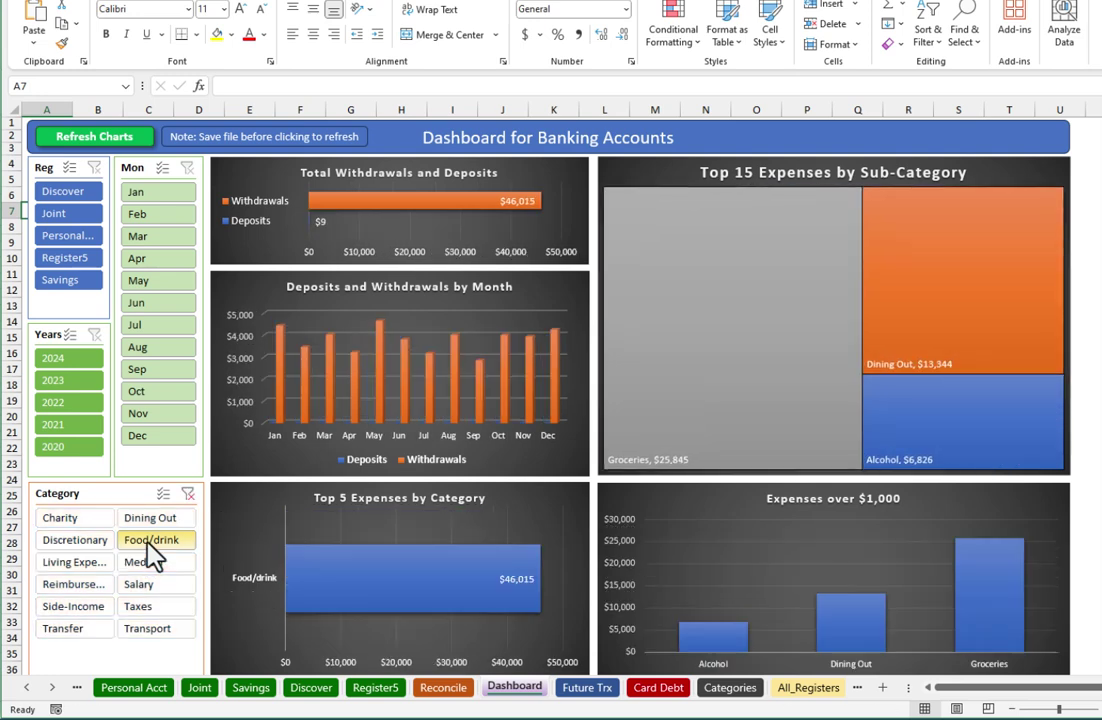
left_click(75, 390)
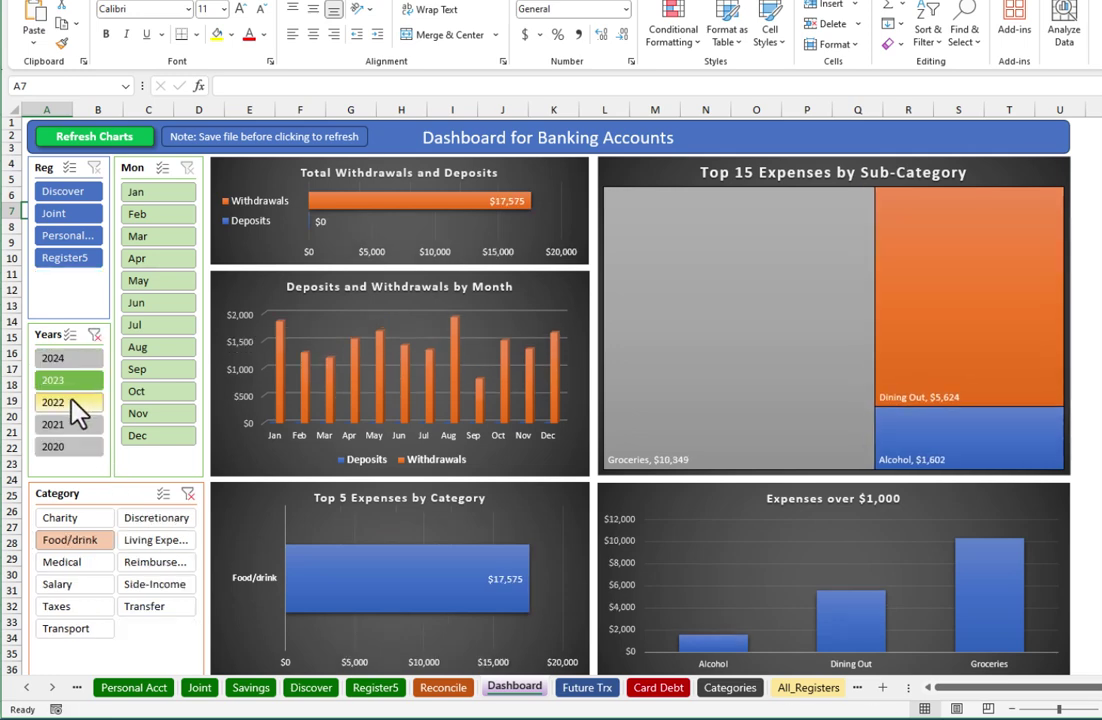
left_click(72, 403)
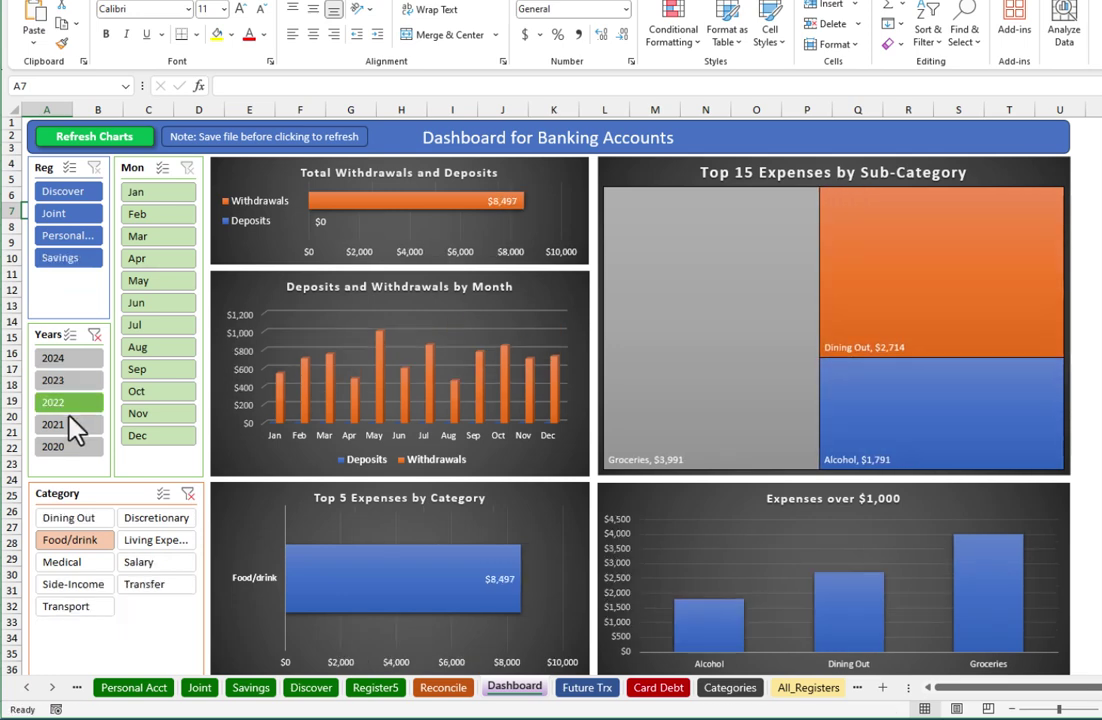
left_click(70, 423)
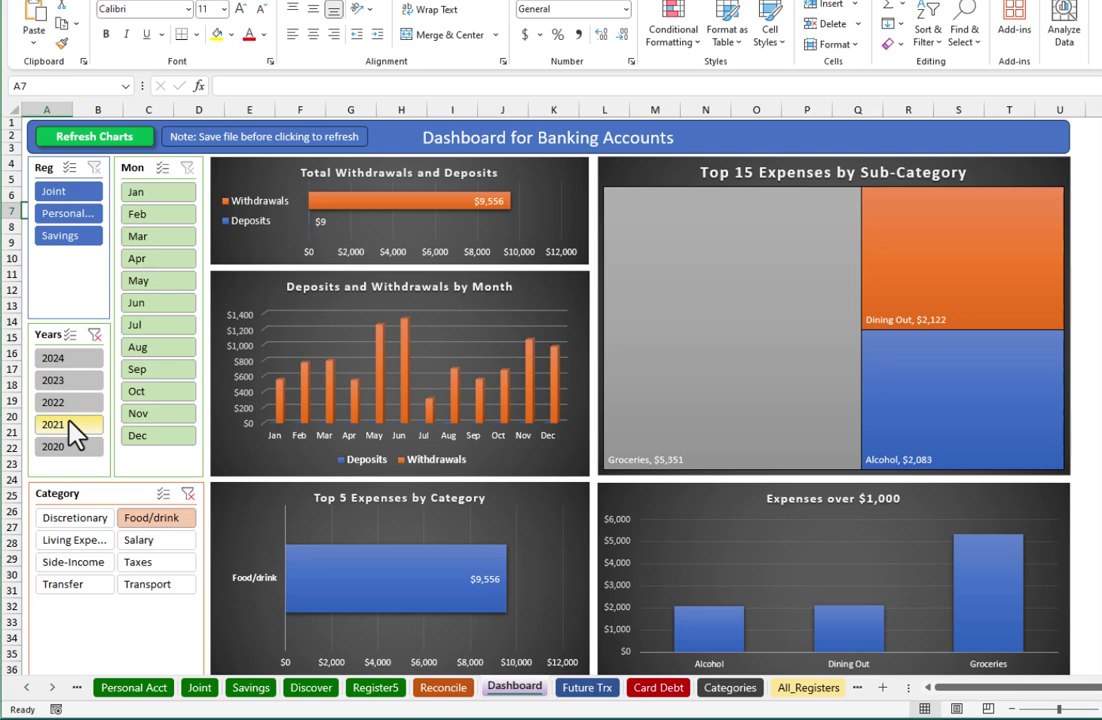
left_click(188, 494)
left_click(95, 336)
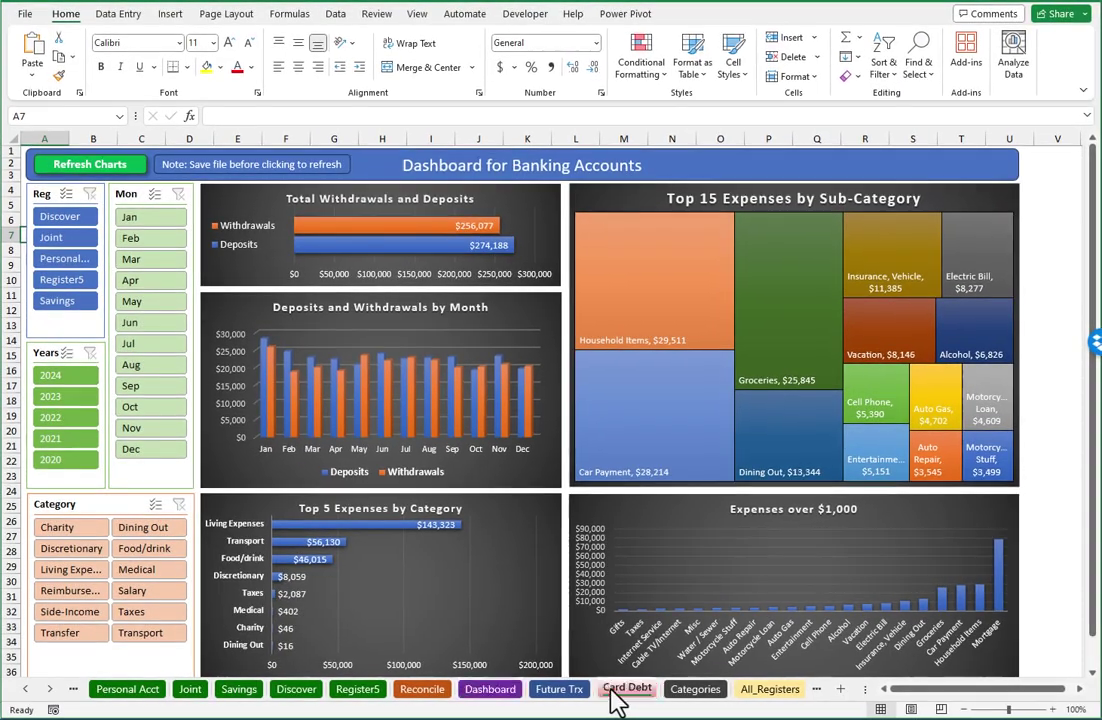
- On Card Debt, start a new row dated 1/18 for the Chase card
left_click(638, 689)
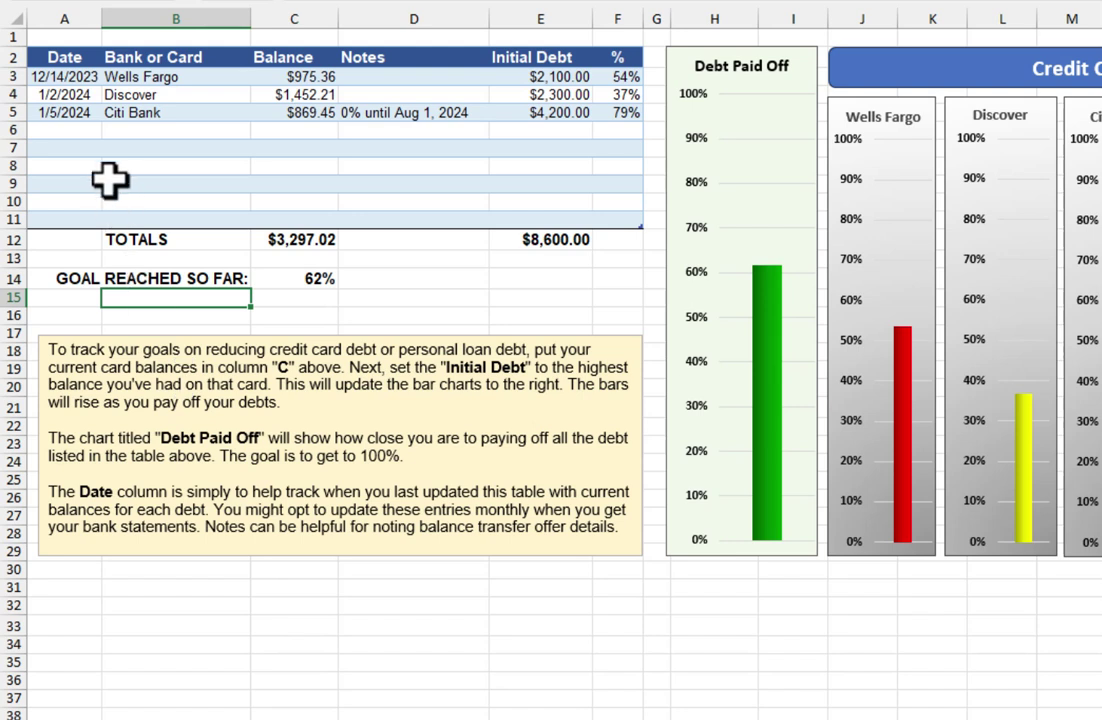
left_click(60, 127)
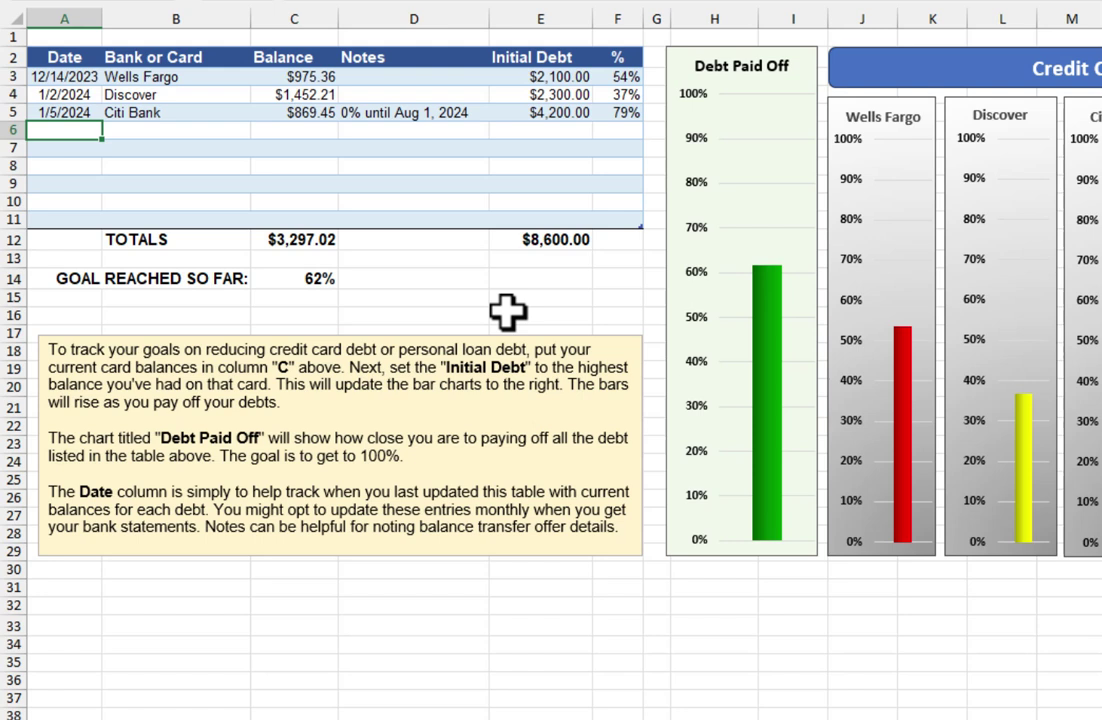
type("1/18")
key("Return")
key("Up")
key("Right")
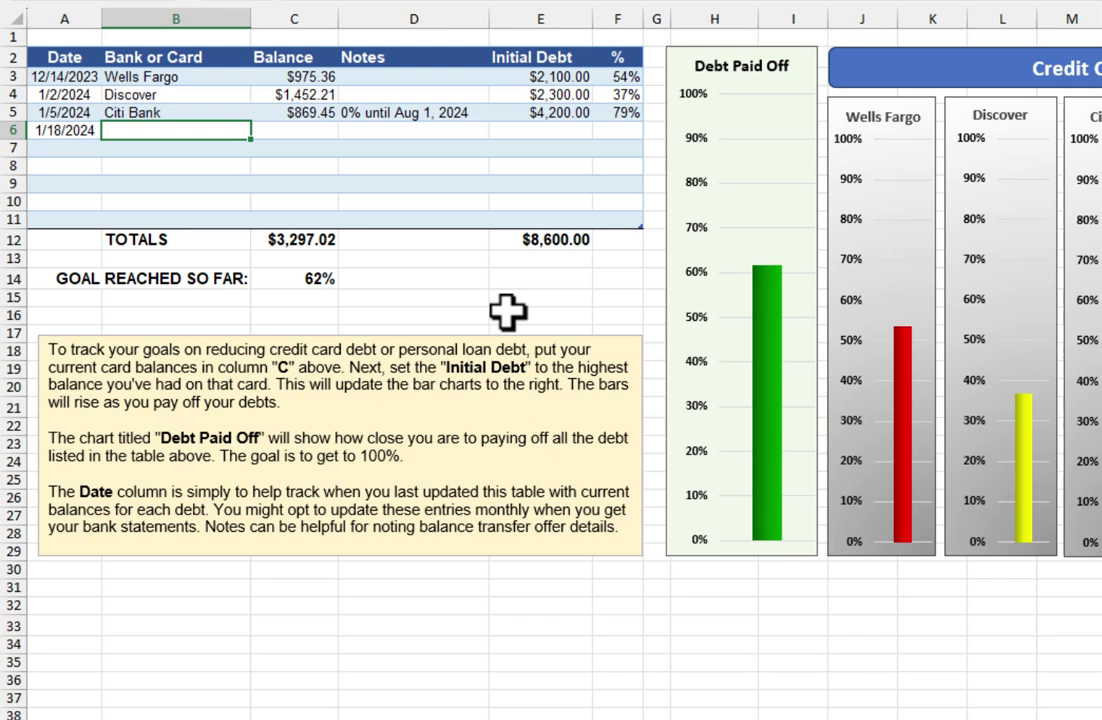
type("Chase")
key("Tab")
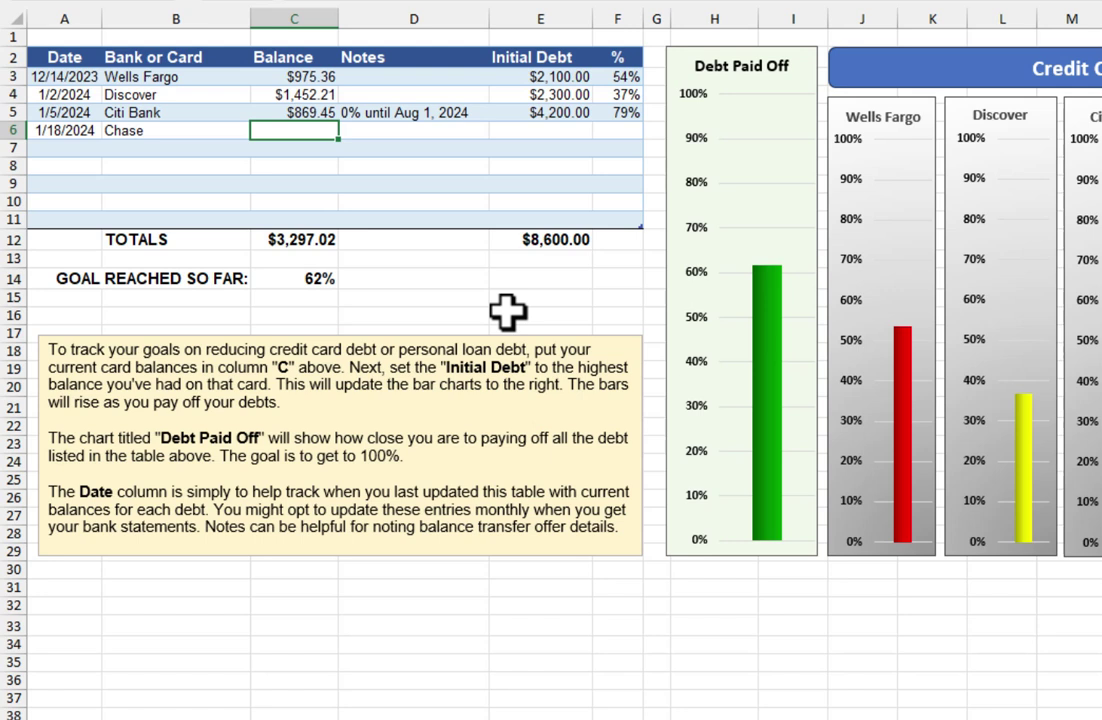
- Give the Chase entry a 1239 balance, 14.90% note and 1800 initial debt
type("1239")
key("Down")
key("Up")
key("Right")
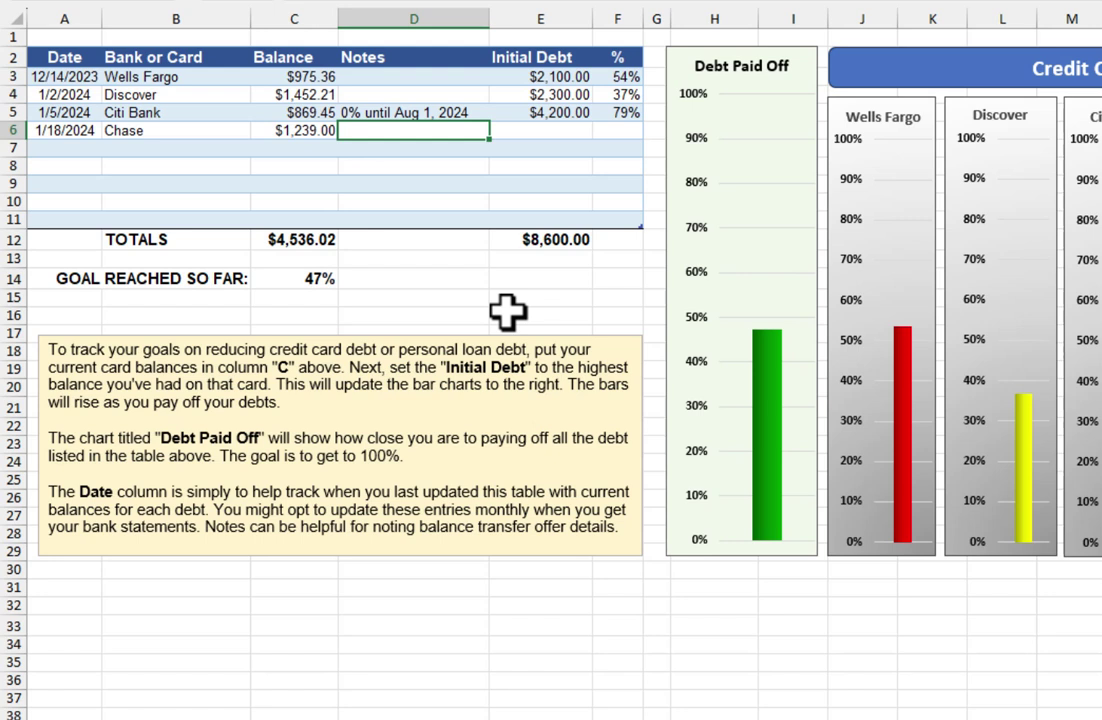
type("14.90%")
key("Right")
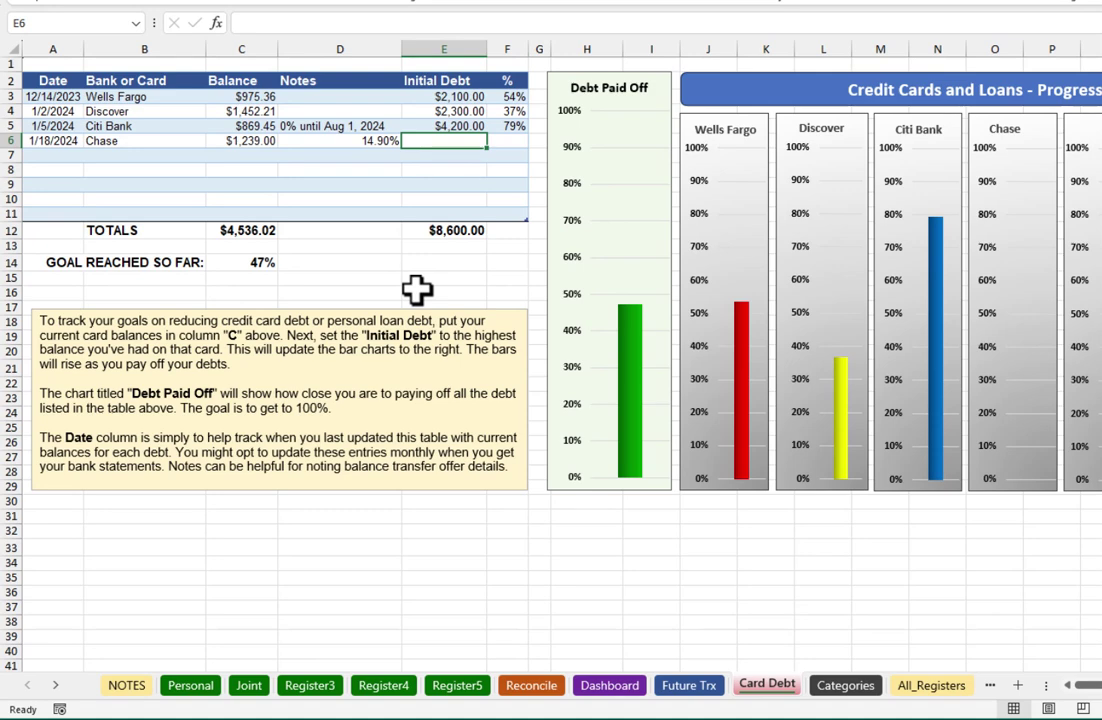
type("1800")
key("Return")
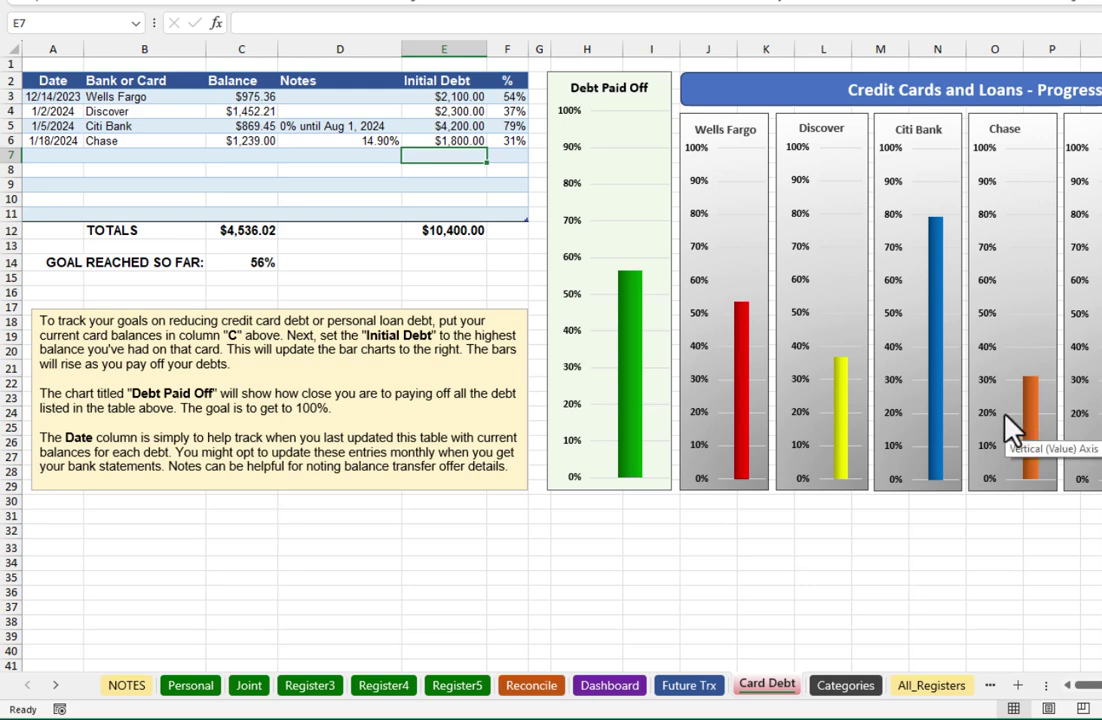
- Change the Chase card entry to date 1/20/2024 and balance $875, making it 51% paid off
key("Up")
key("Right")
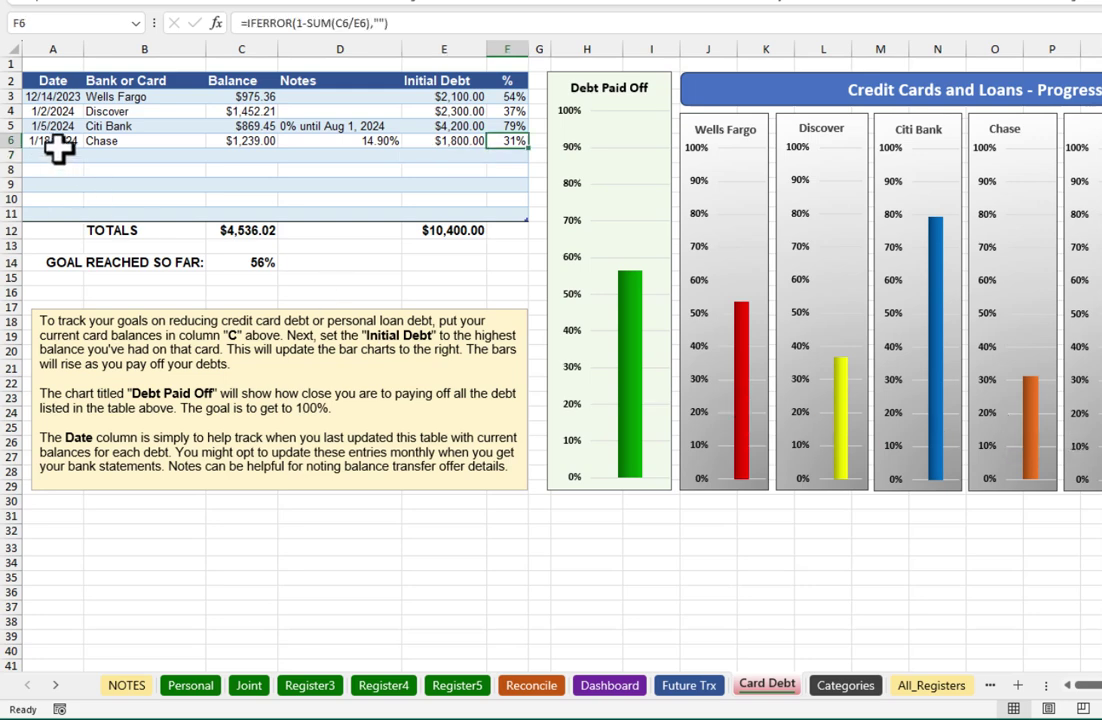
left_click(57, 143)
type("1/2")
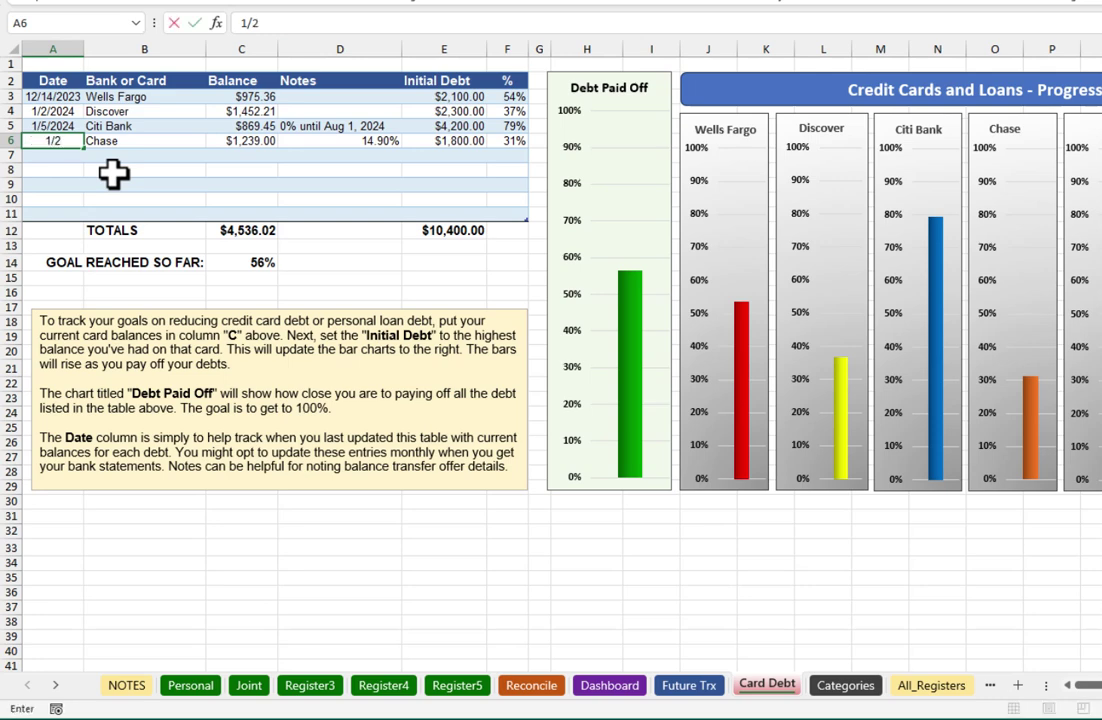
type("0")
key("Return")
key("Up")
key("Right")
key("Right")
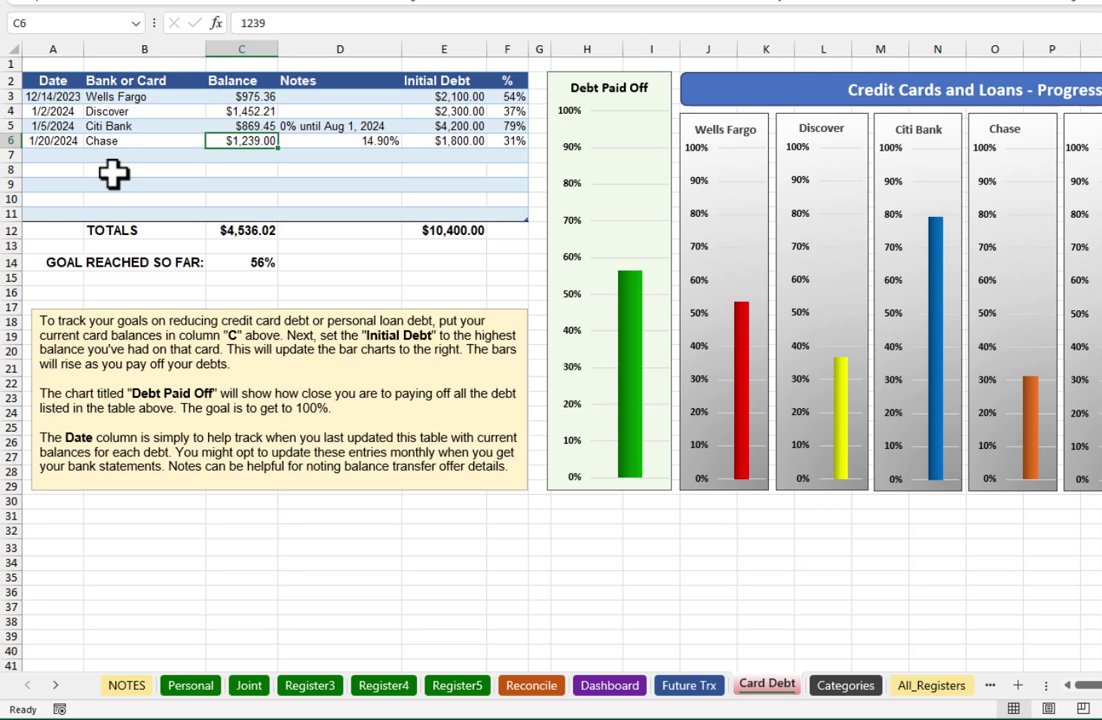
type("875")
key("Return")
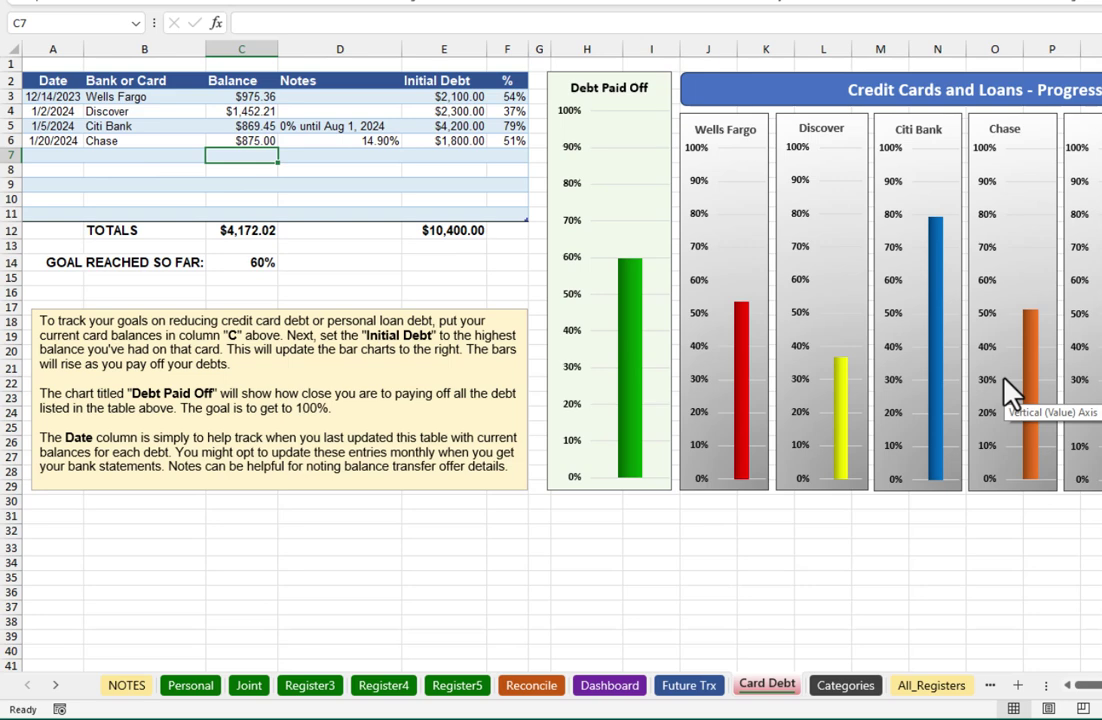
key("Up")
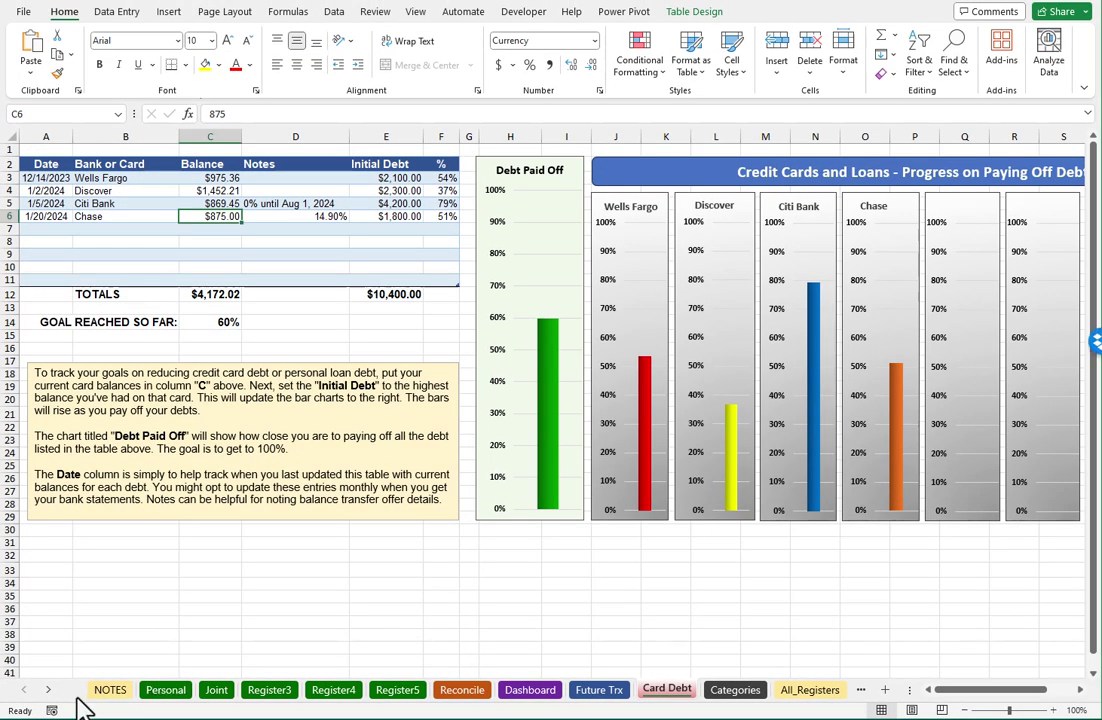
- Go to the NOTES sheet and look from Getting Started down to Resources and back
left_click(108, 690)
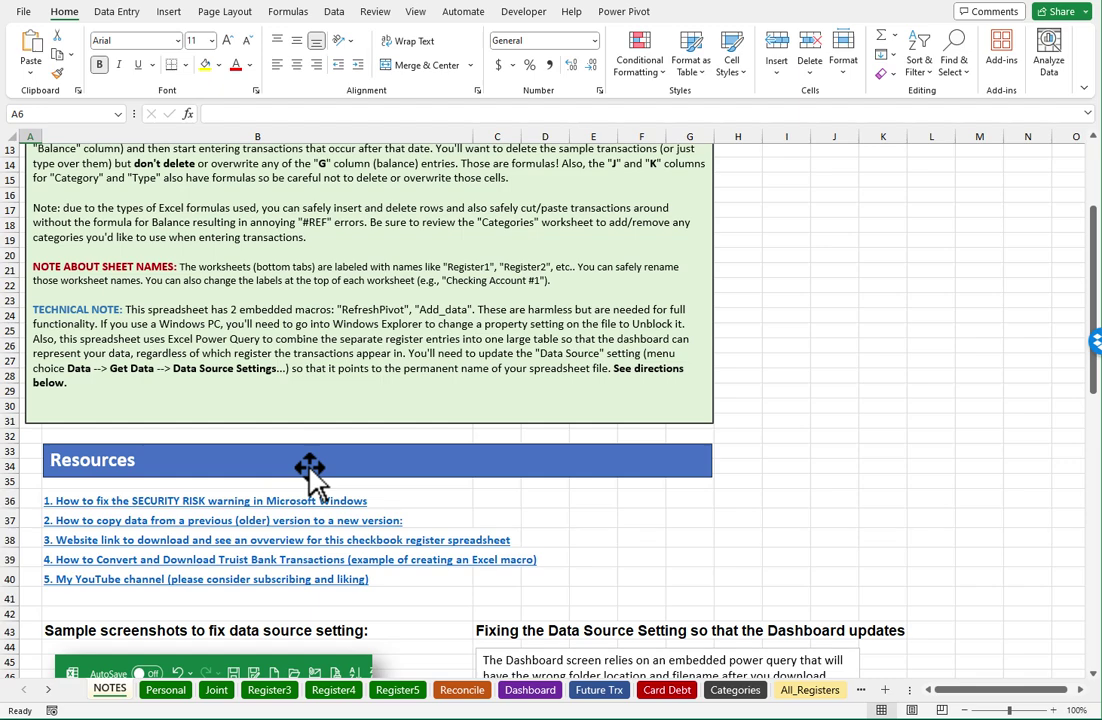
scroll(311, 476, "down", 5)
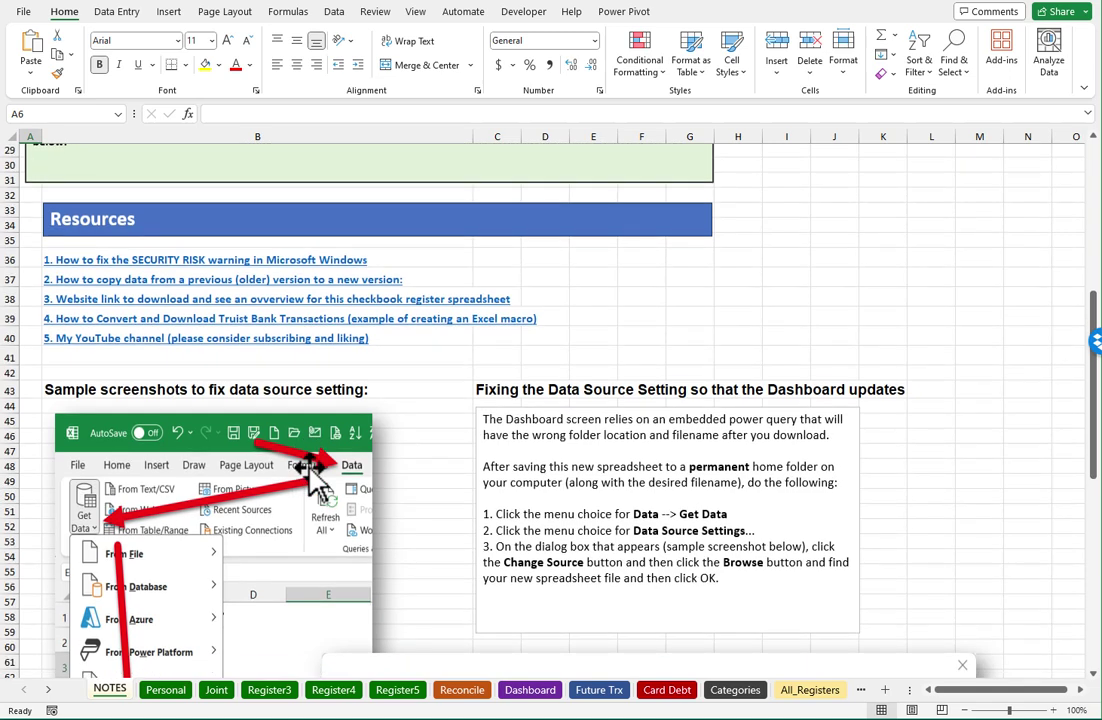
scroll(311, 476, "up", 8)
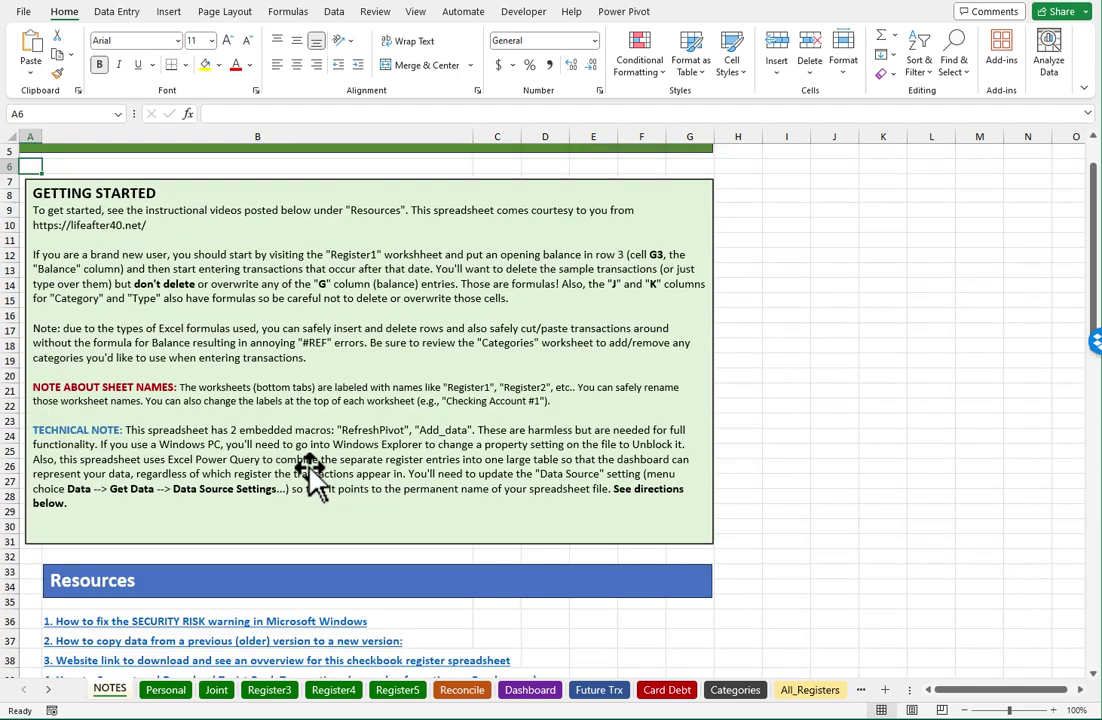